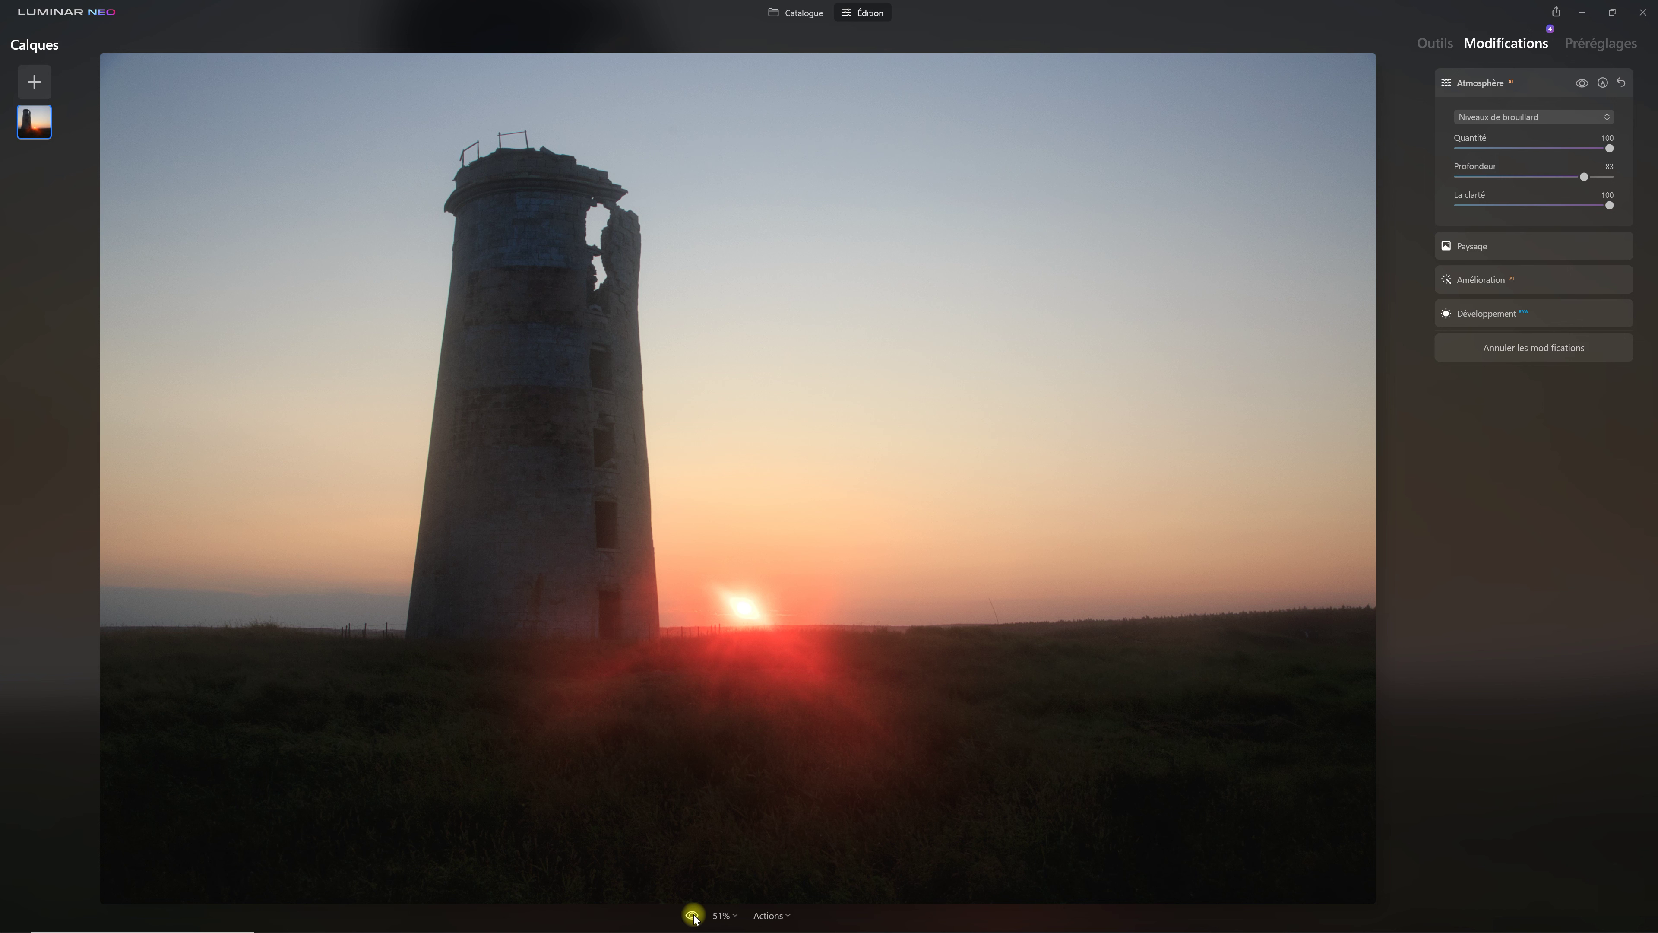
# - Compare the edited tower photo with its original version
pyautogui.click(692, 915)
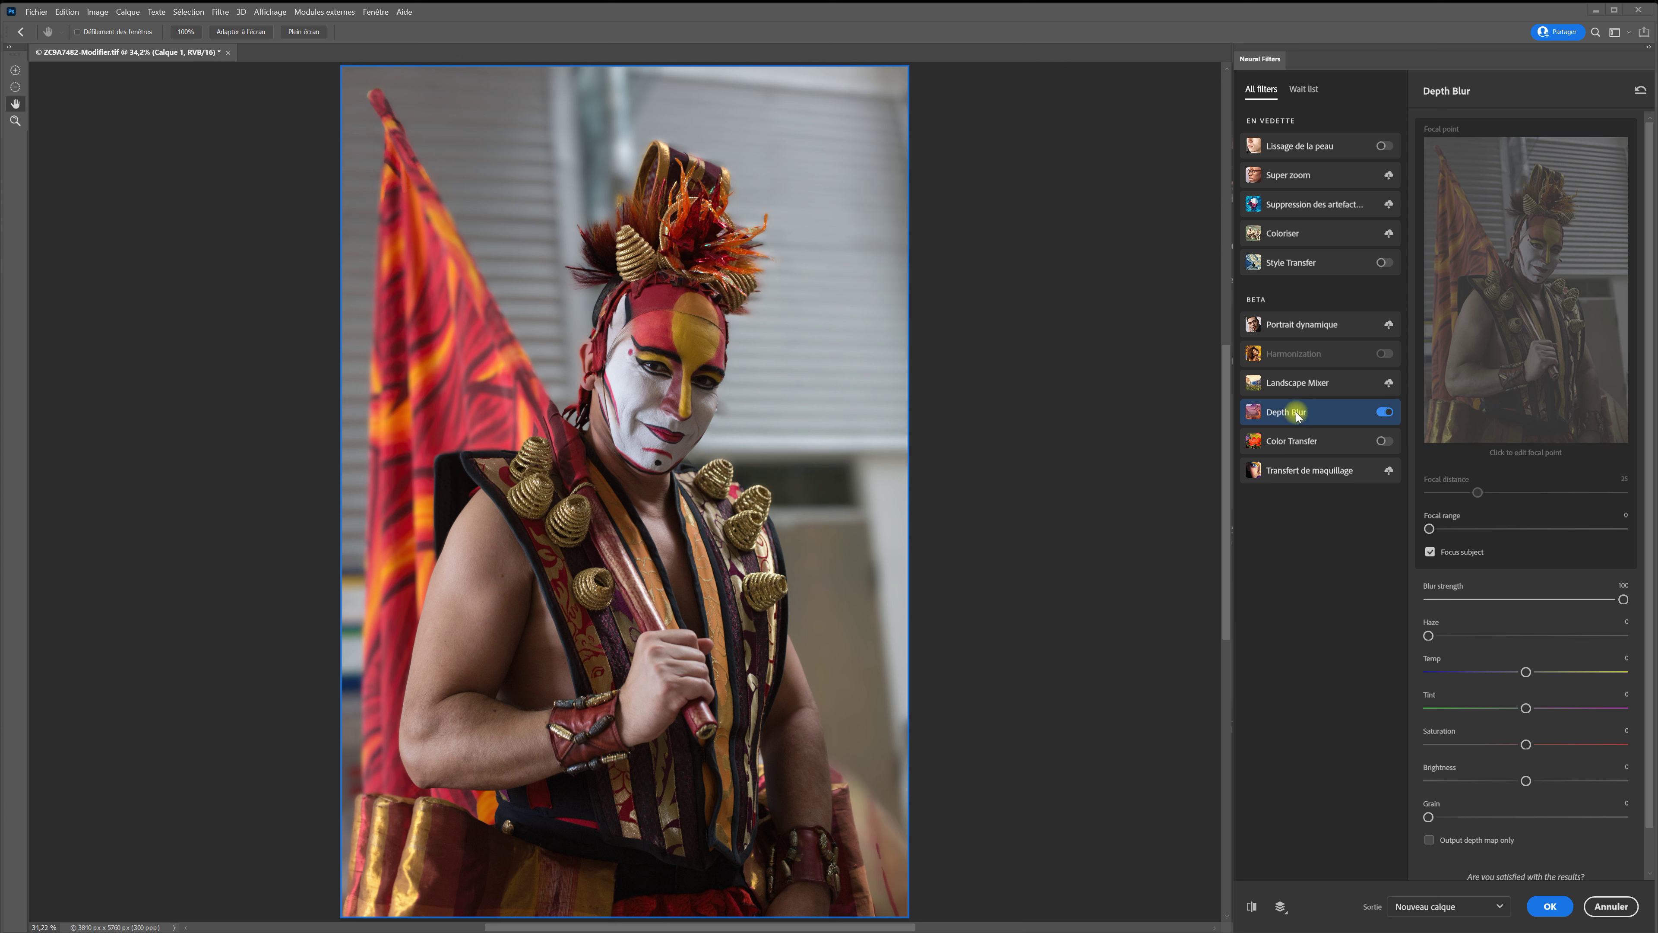
# - In Photoshop, preview the Depth Blur filter's depth map, return to the blurred portrait, and inspect it around the face at 100%
pyautogui.click(1430, 841)
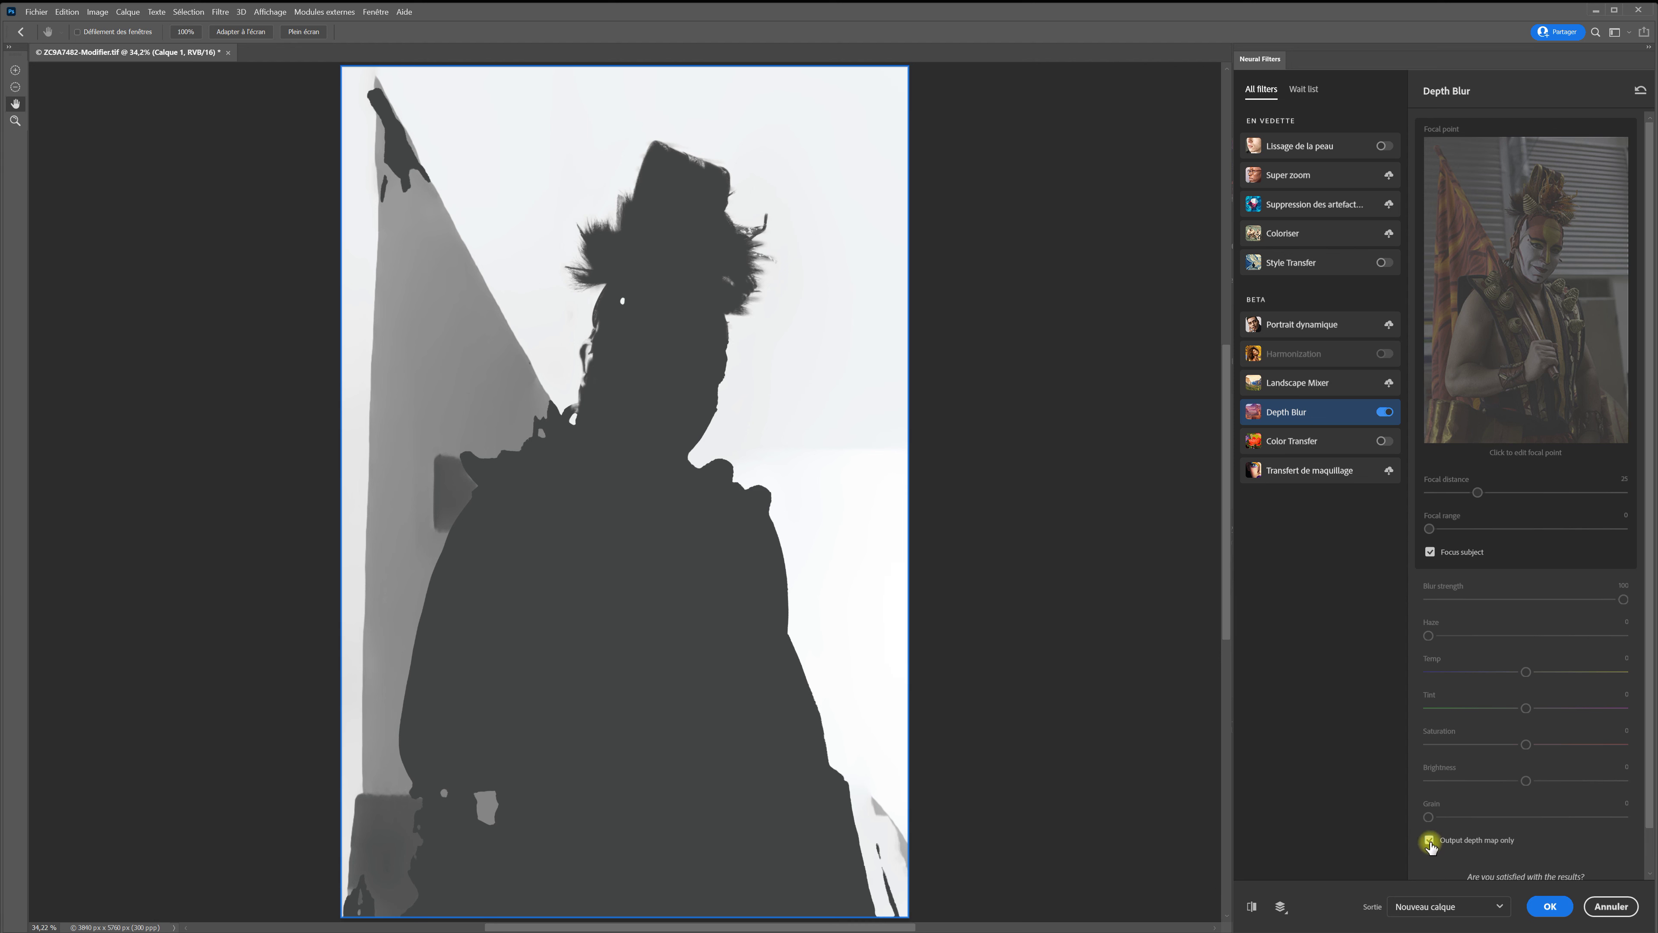
pyautogui.click(1430, 843)
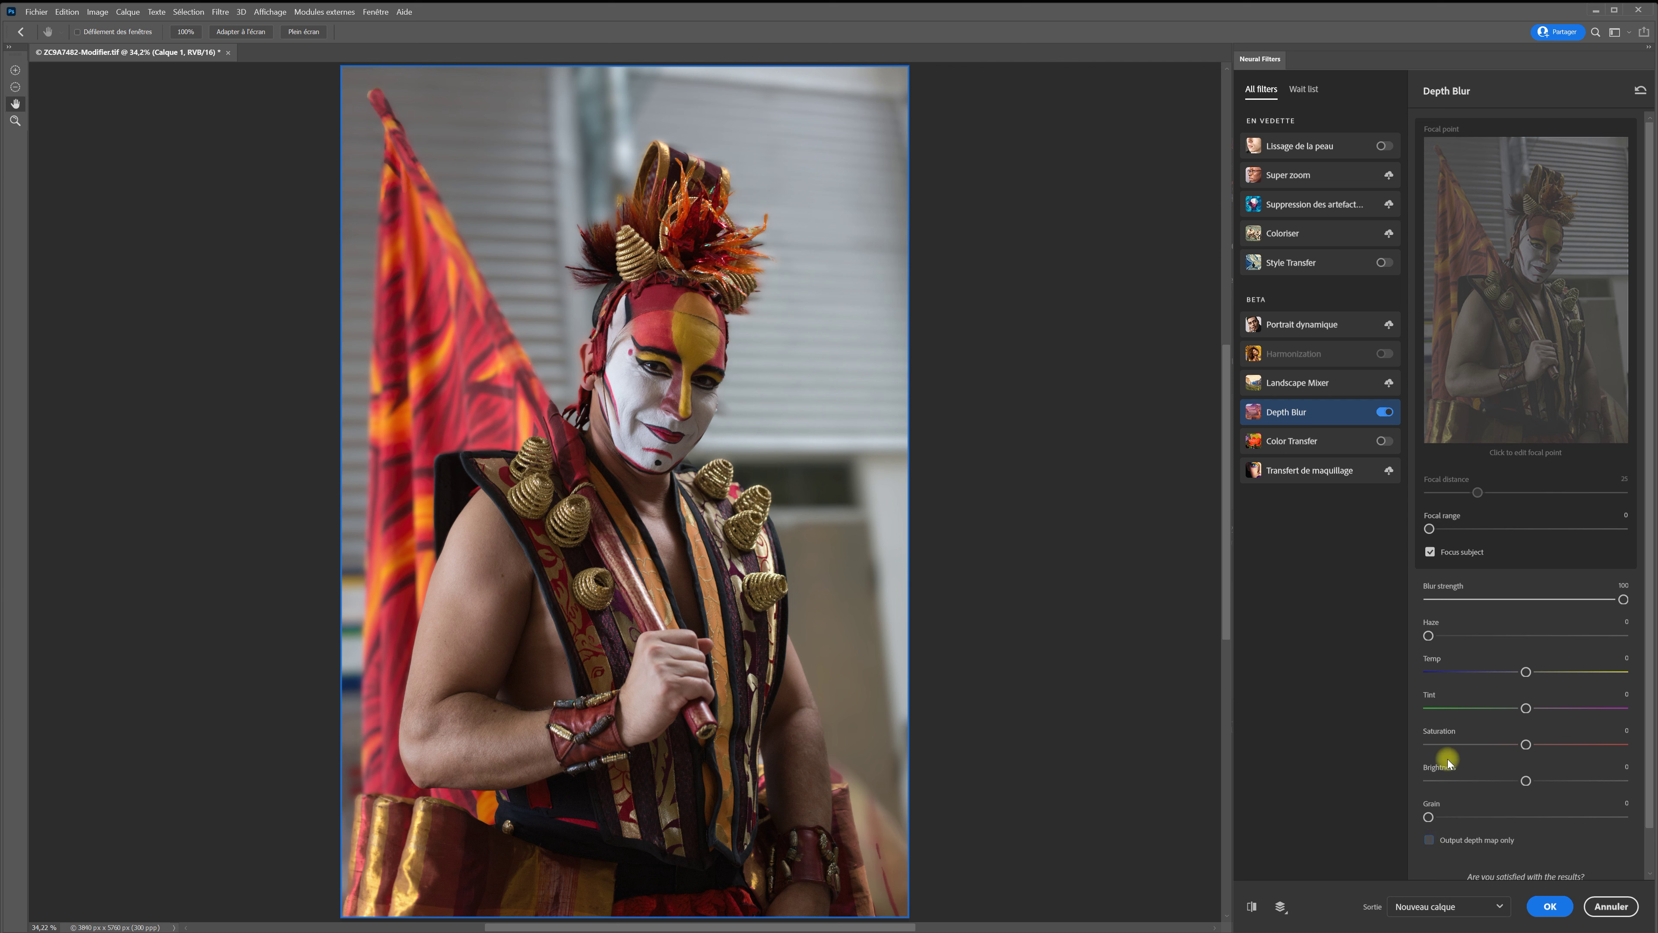
pyautogui.click(269, 12)
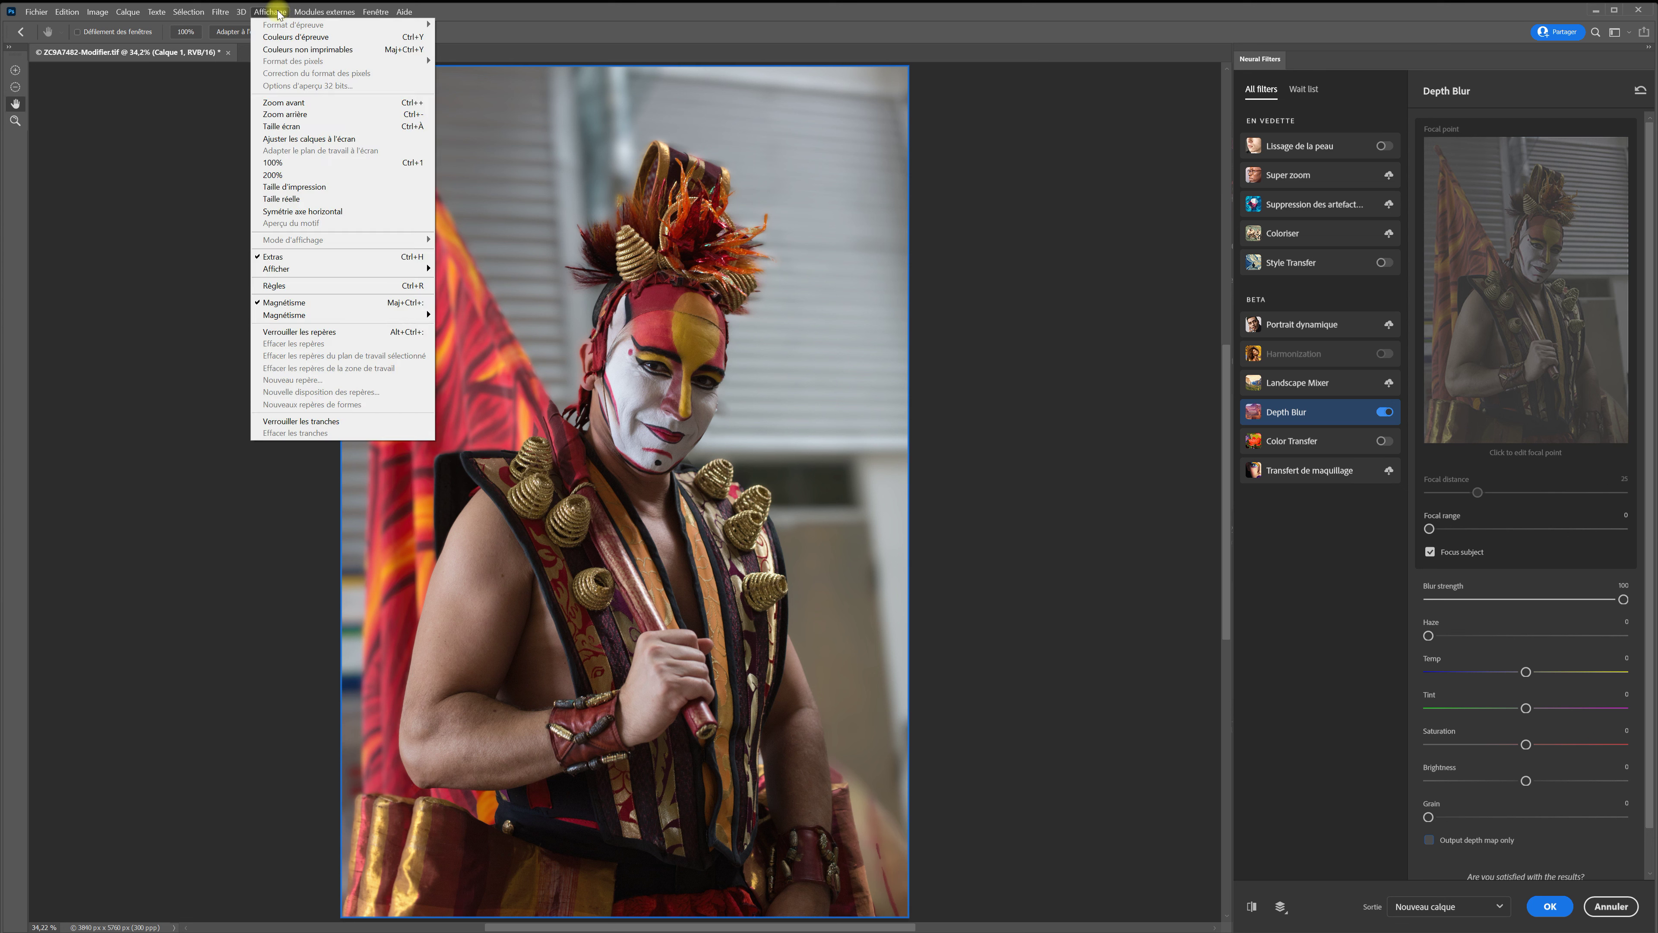
pyautogui.click(336, 161)
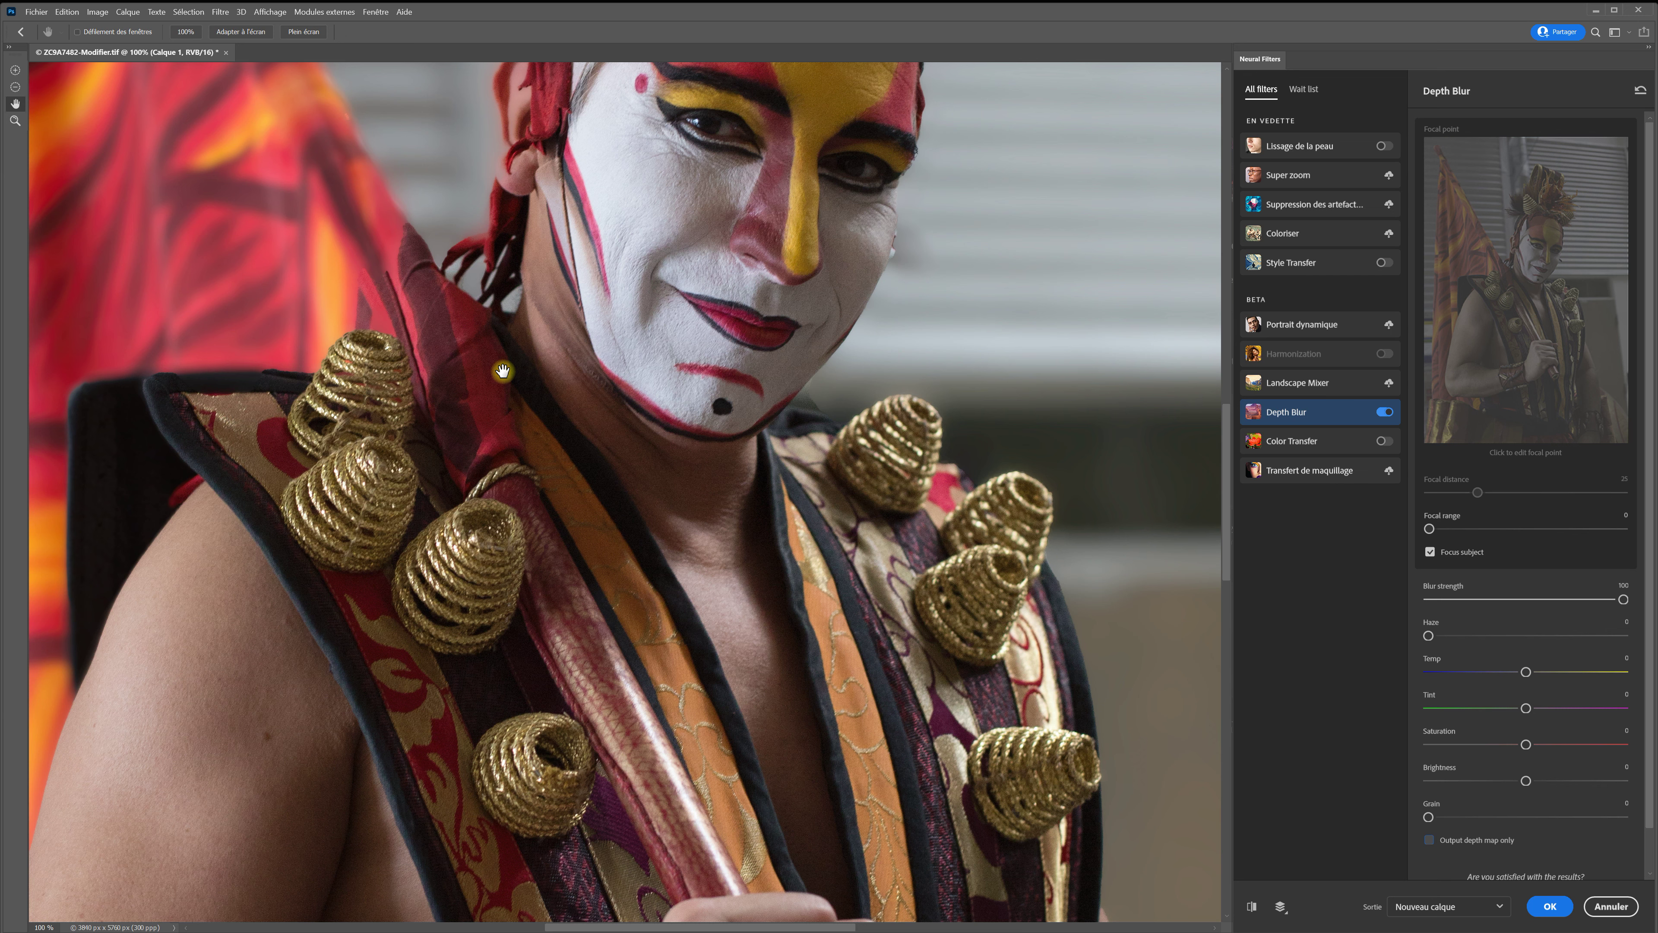
pyautogui.moveTo(494, 326); pyautogui.dragTo(818, 499)
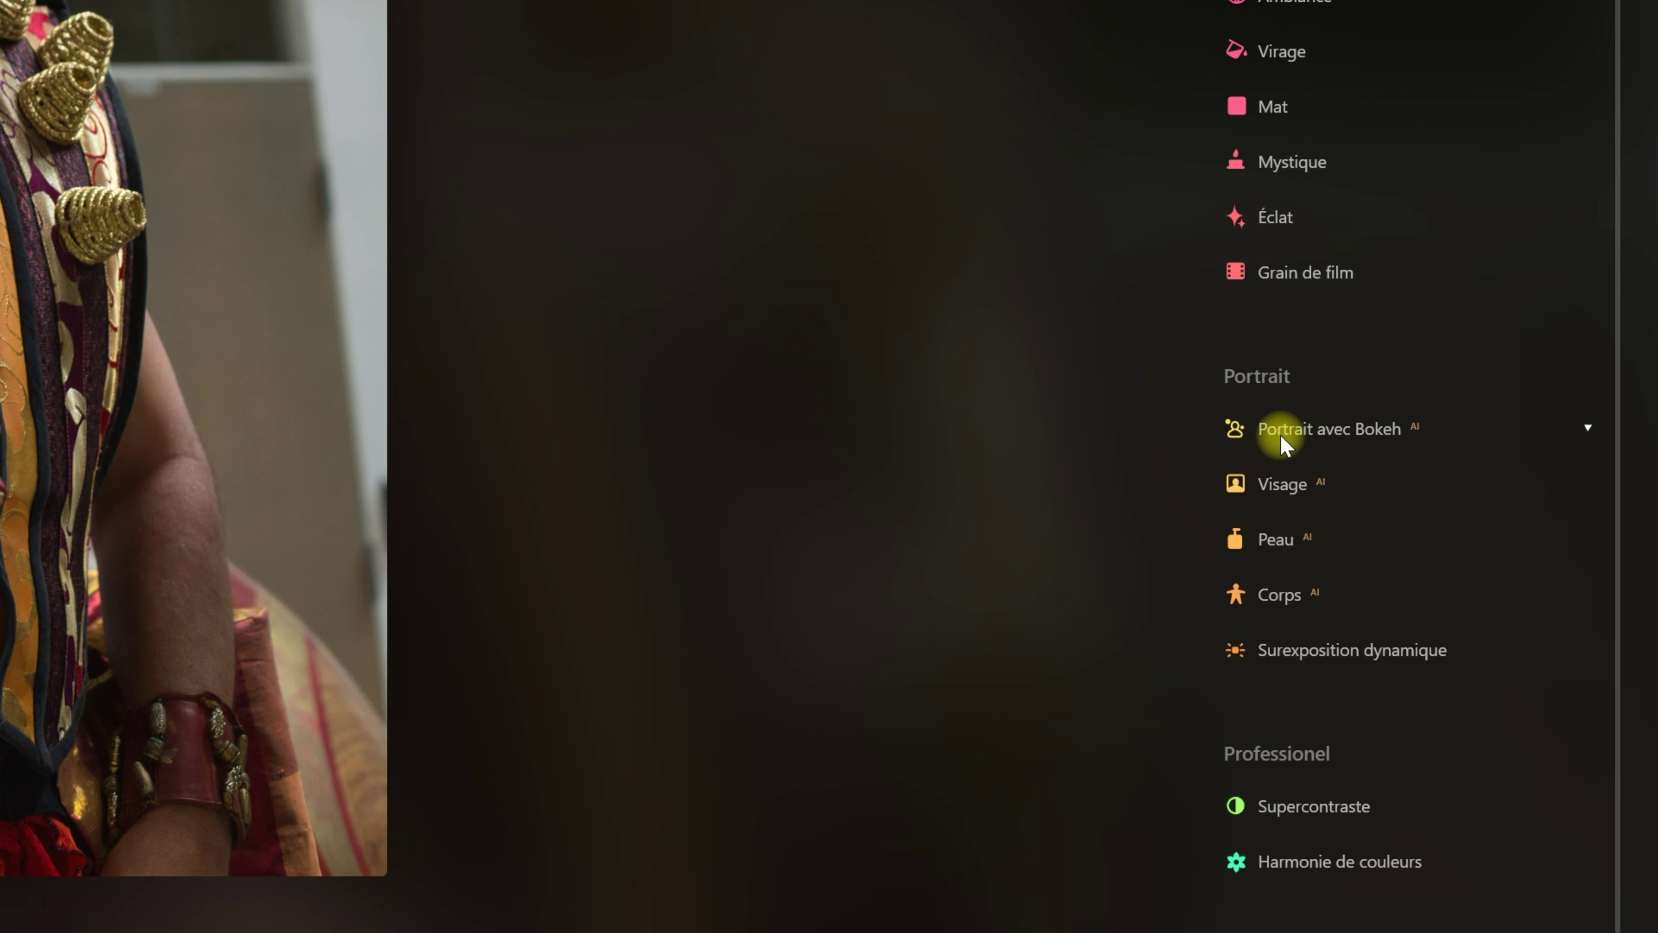
# - In Luminar Neo, apply Portrait avec Bokeh to the costumed performer photo with Quantité at 100
pyautogui.click(1379, 428)
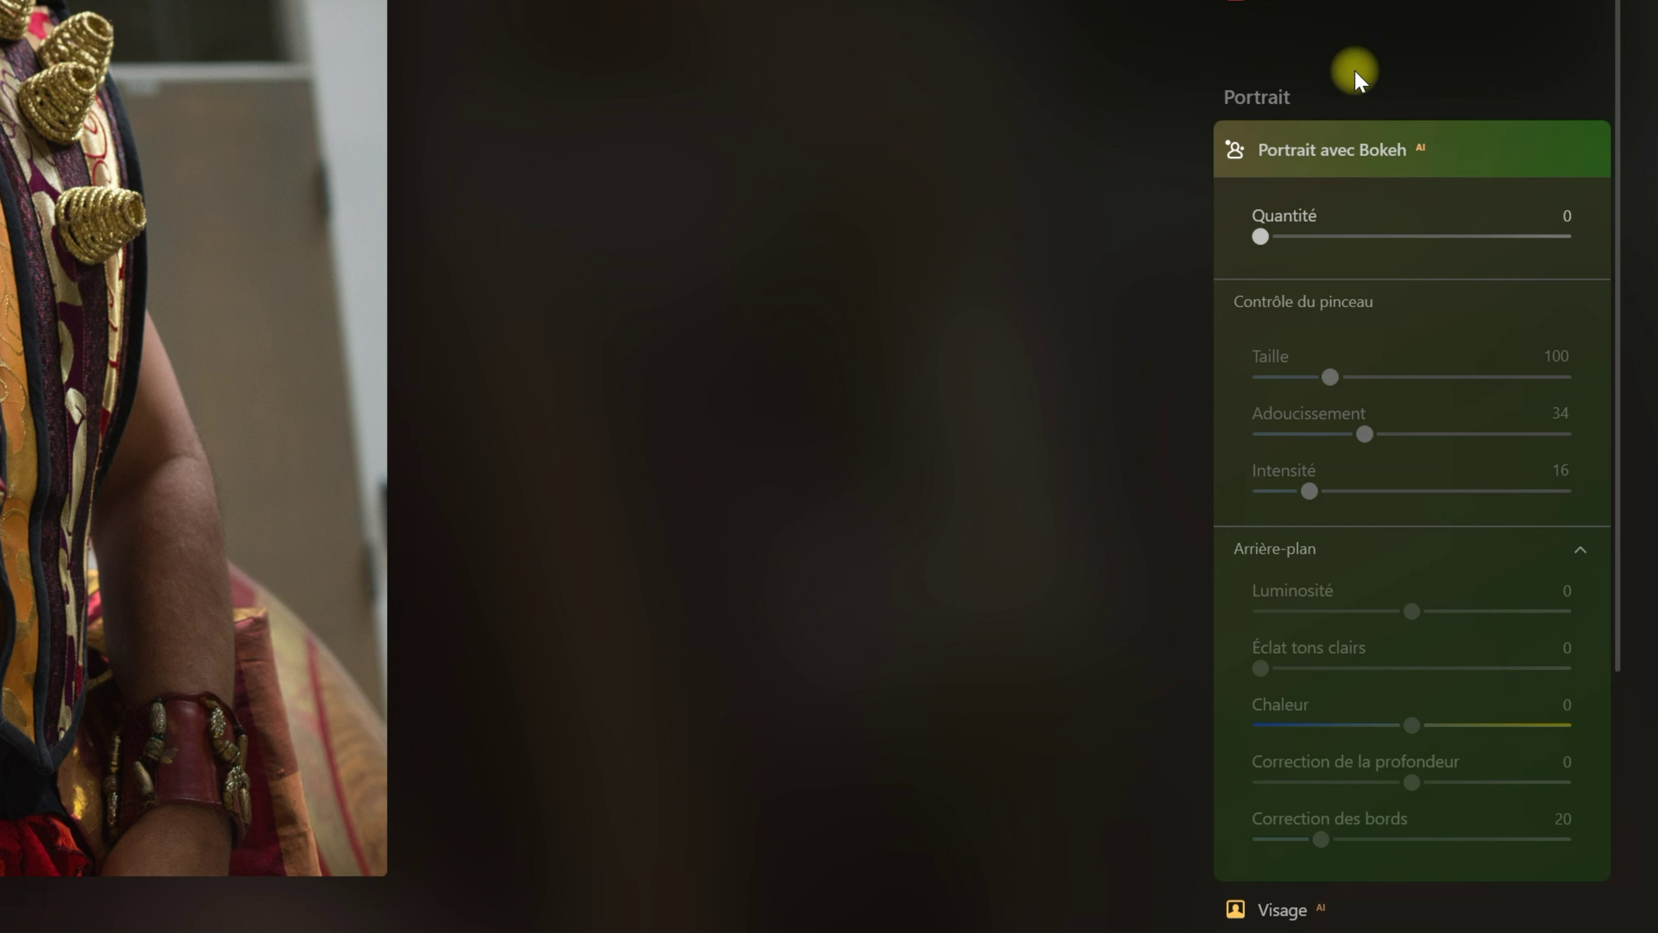
pyautogui.moveTo(1264, 238); pyautogui.dragTo(1621, 236)
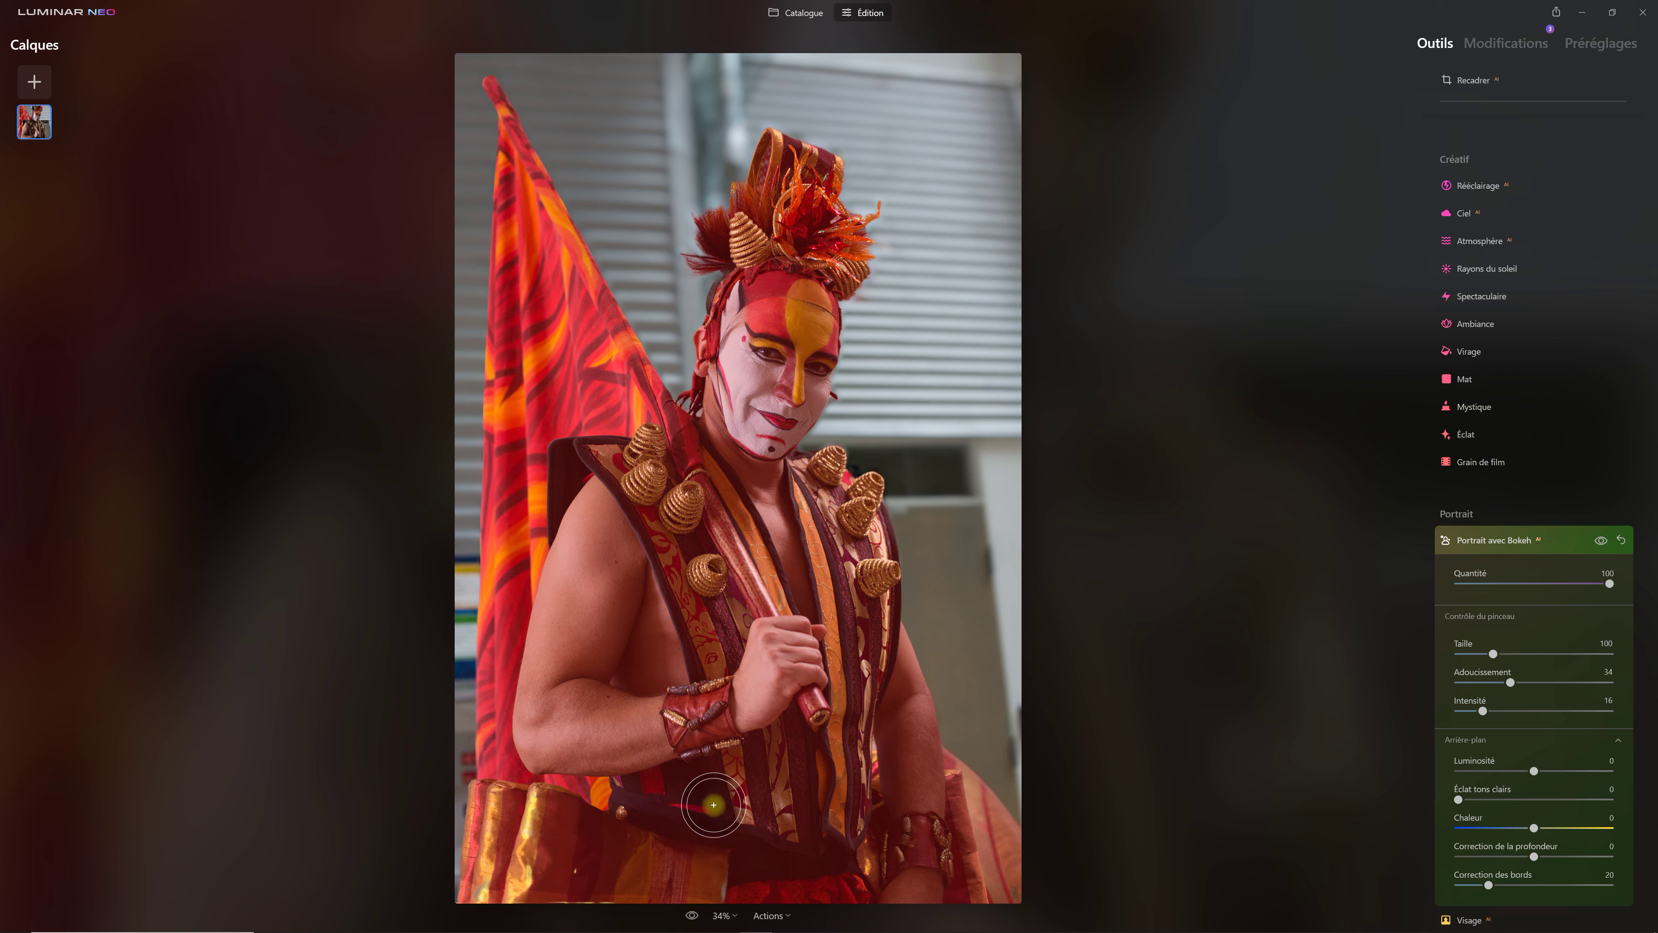
# - Inspect the bokeh mask's edges at 100% around the performer's face, flag and headdress
pyautogui.click(735, 916)
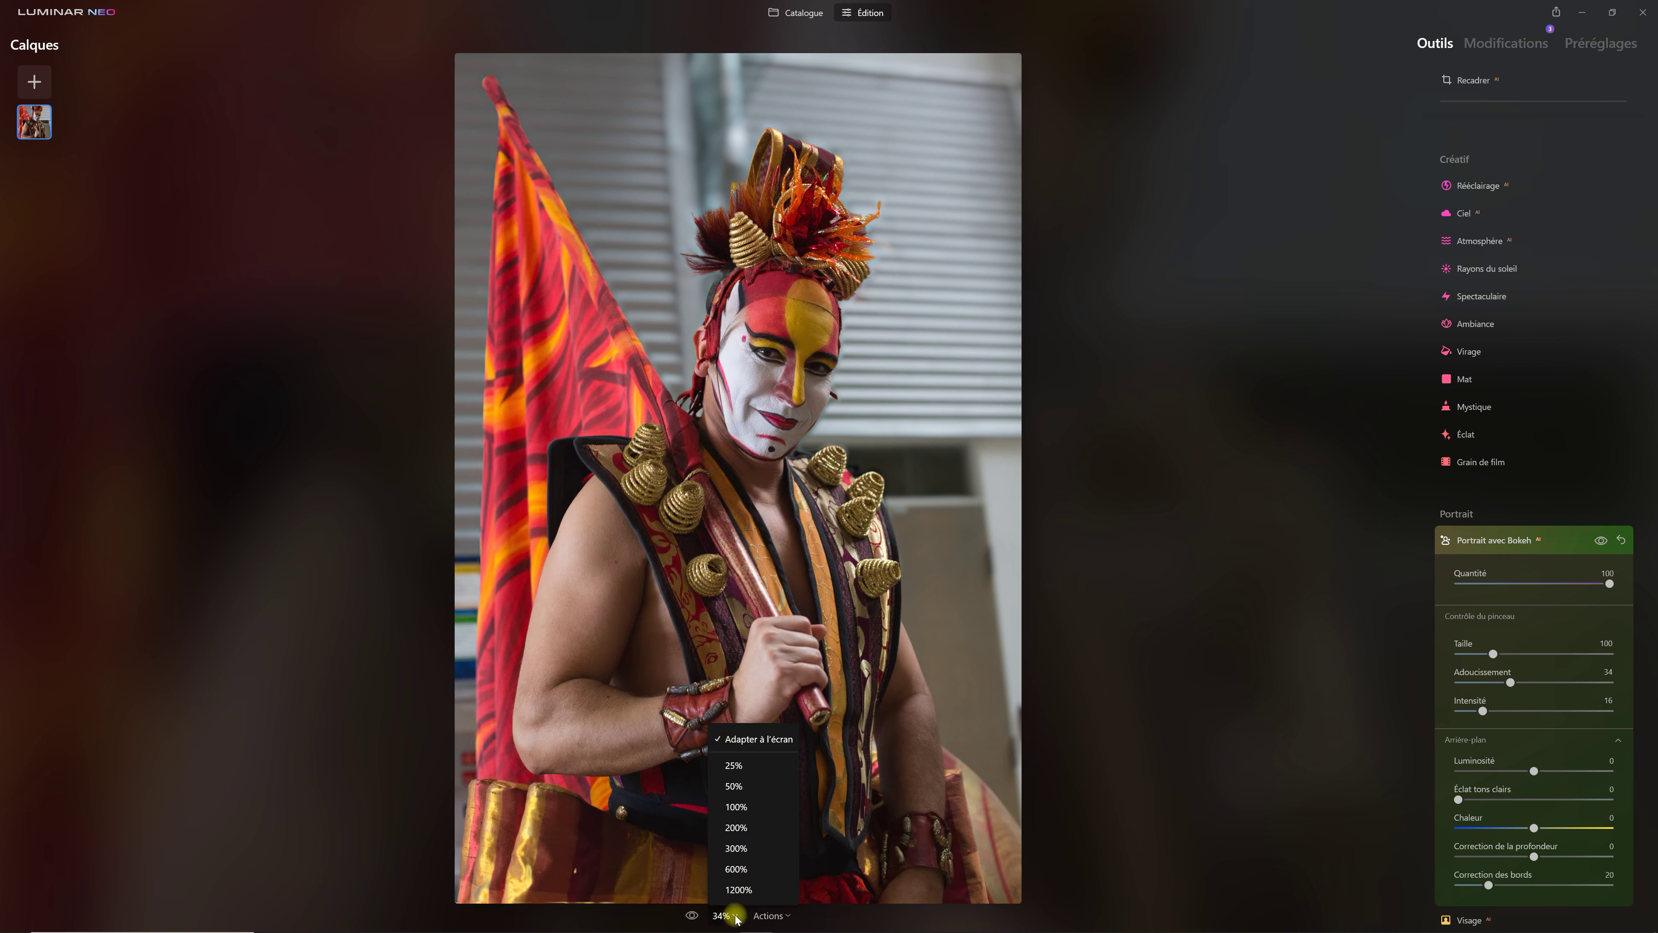
pyautogui.click(743, 810)
pyautogui.press('space')
pyautogui.moveTo(579, 315); pyautogui.dragTo(808, 615)
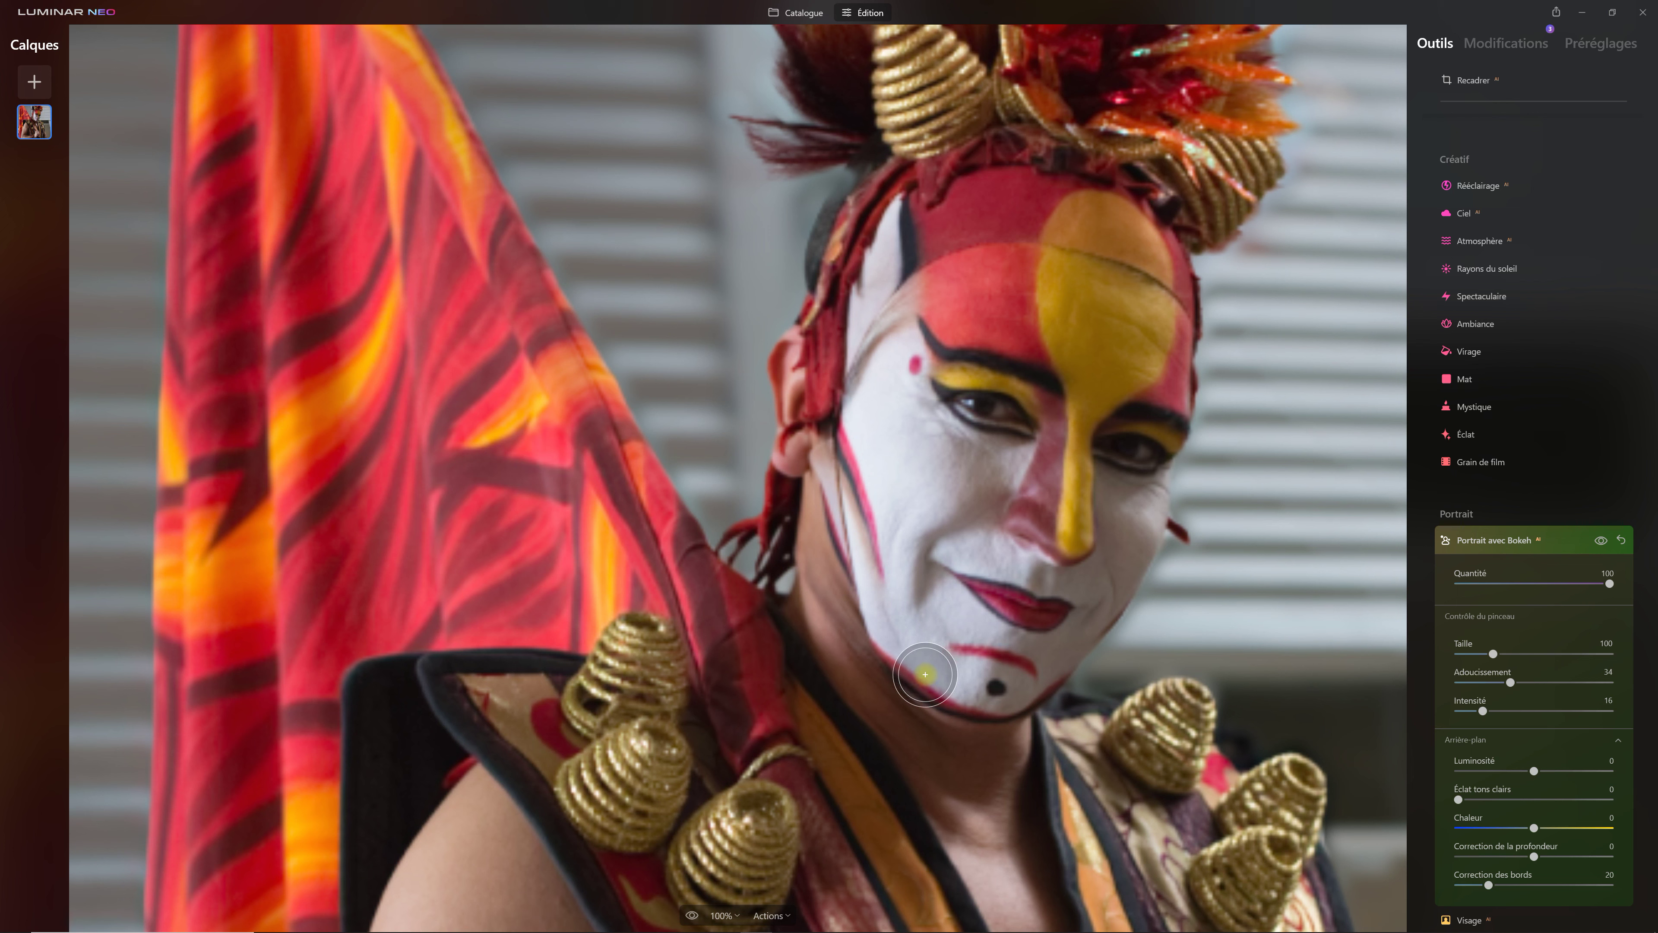
pyautogui.click(925, 674)
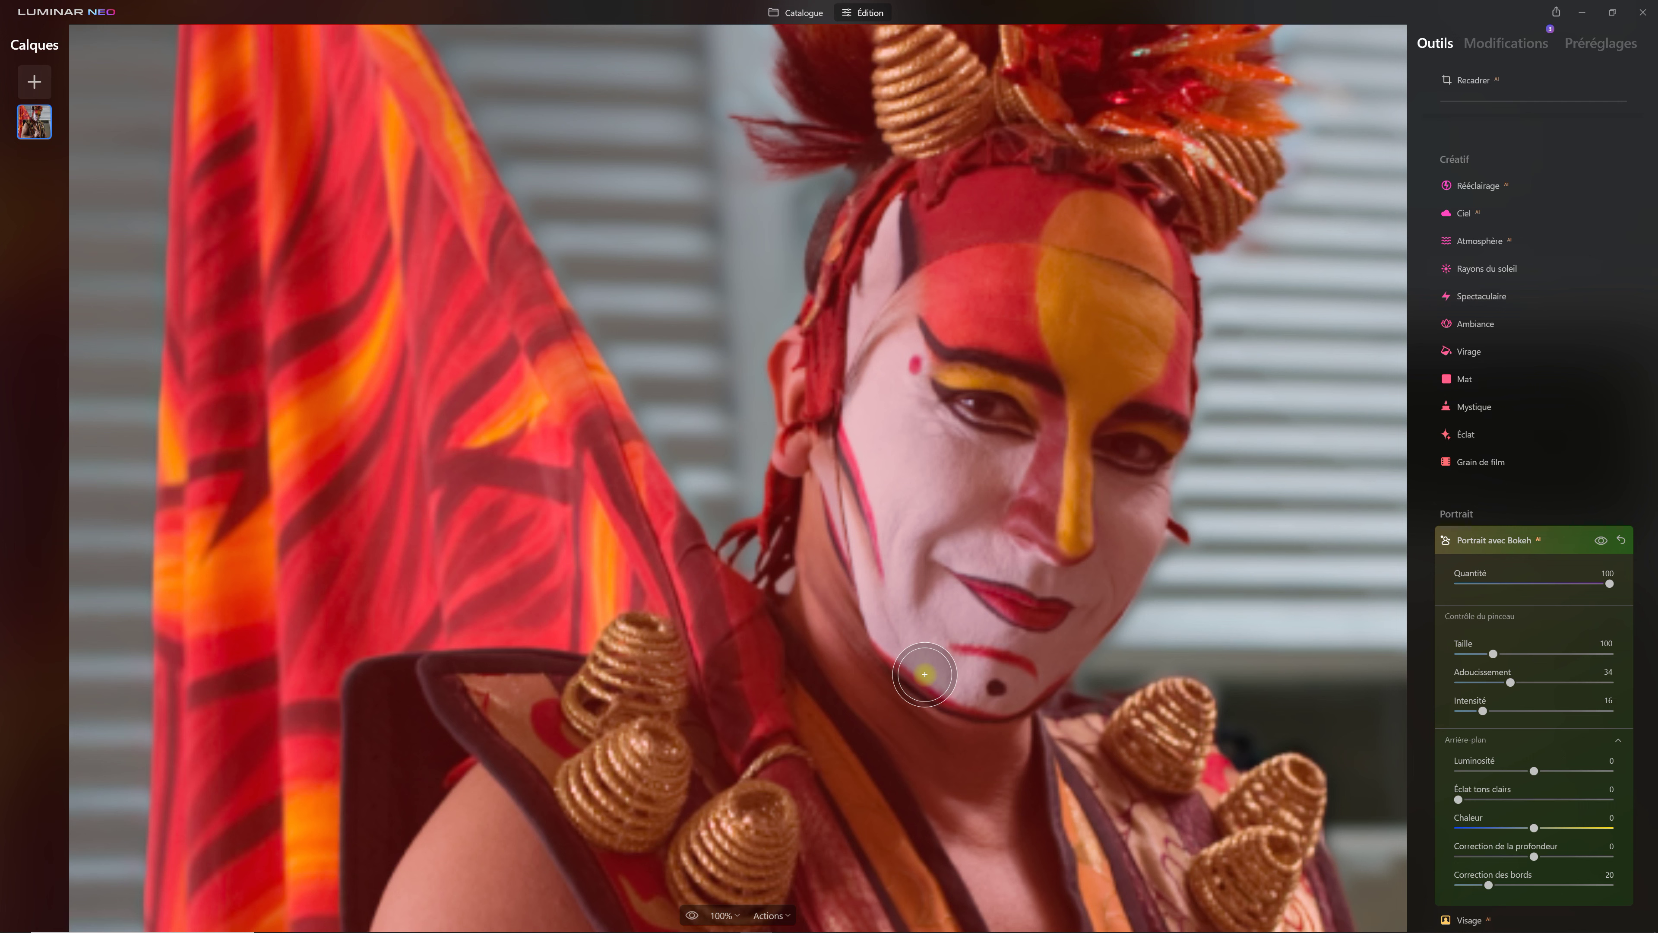
pyautogui.press('space')
pyautogui.moveTo(1073, 315); pyautogui.dragTo(807, 694)
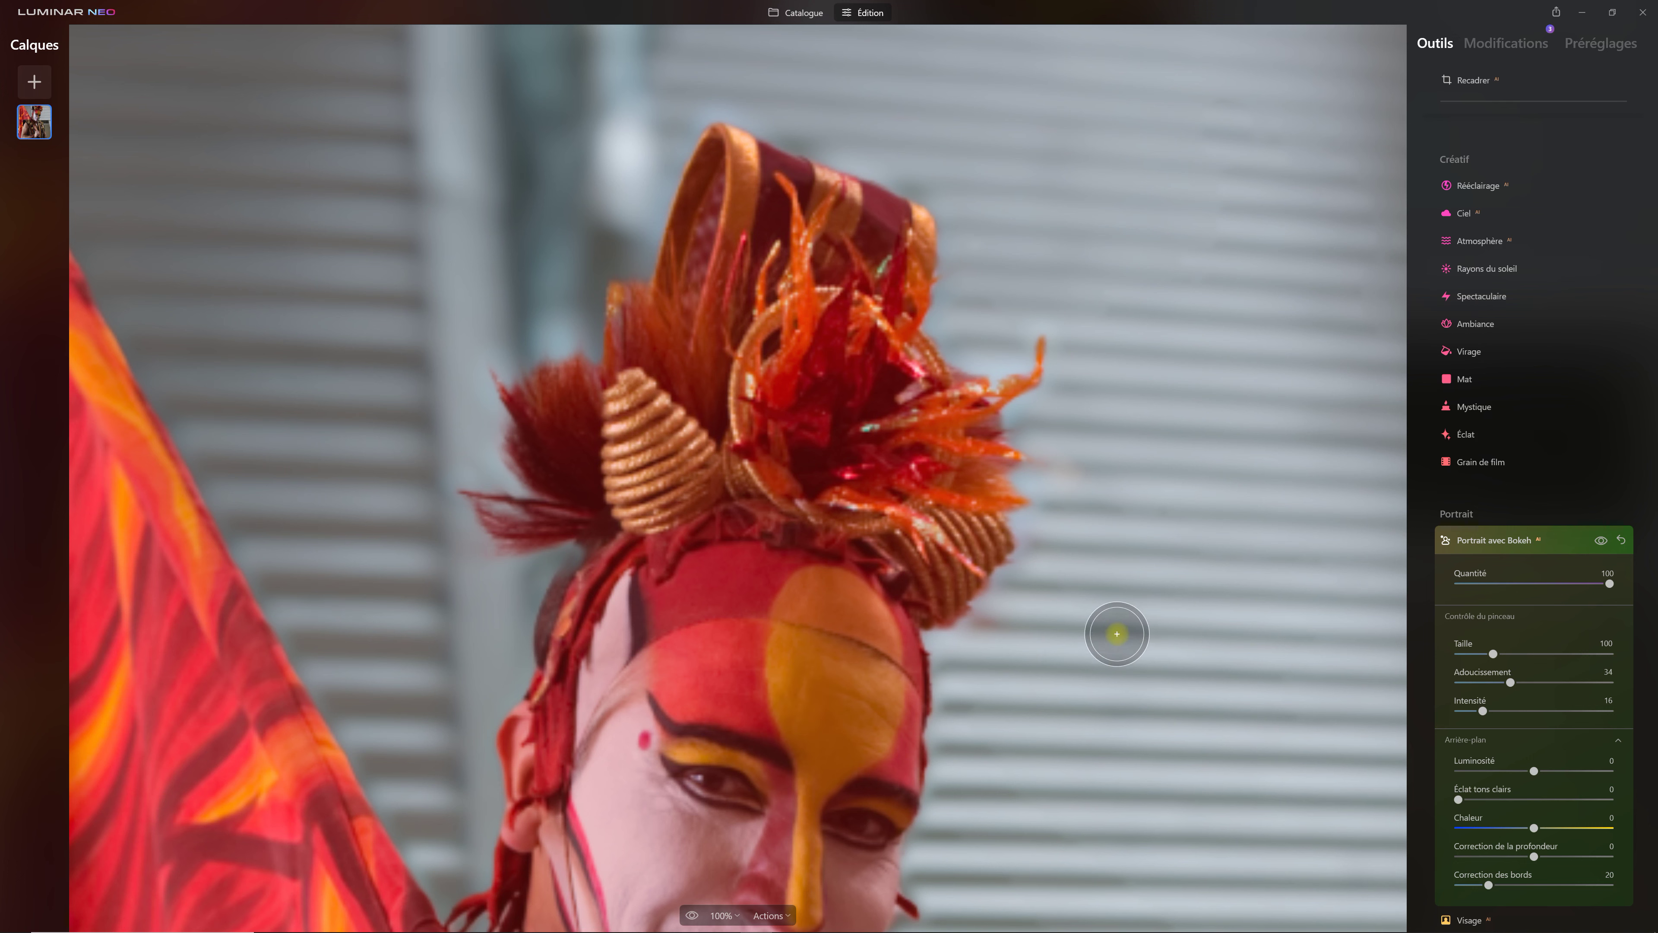
# - Compare the headdress edges with the Portrait avec Bokeh effect hidden and shown
pyautogui.click(1602, 542)
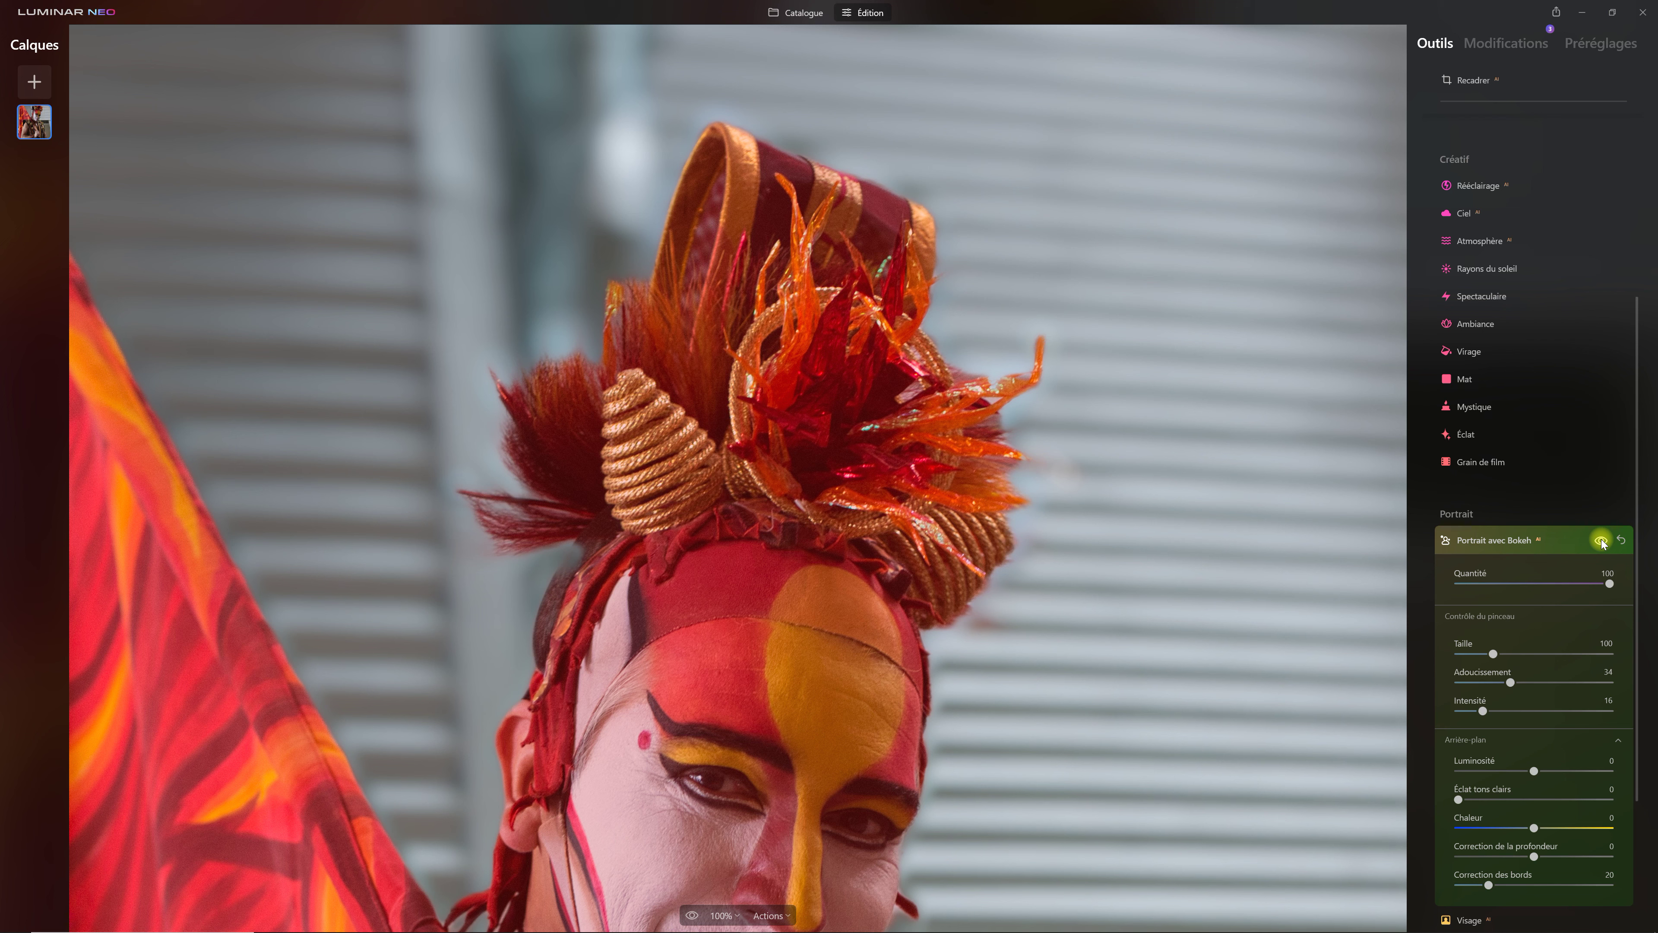
pyautogui.click(1601, 541)
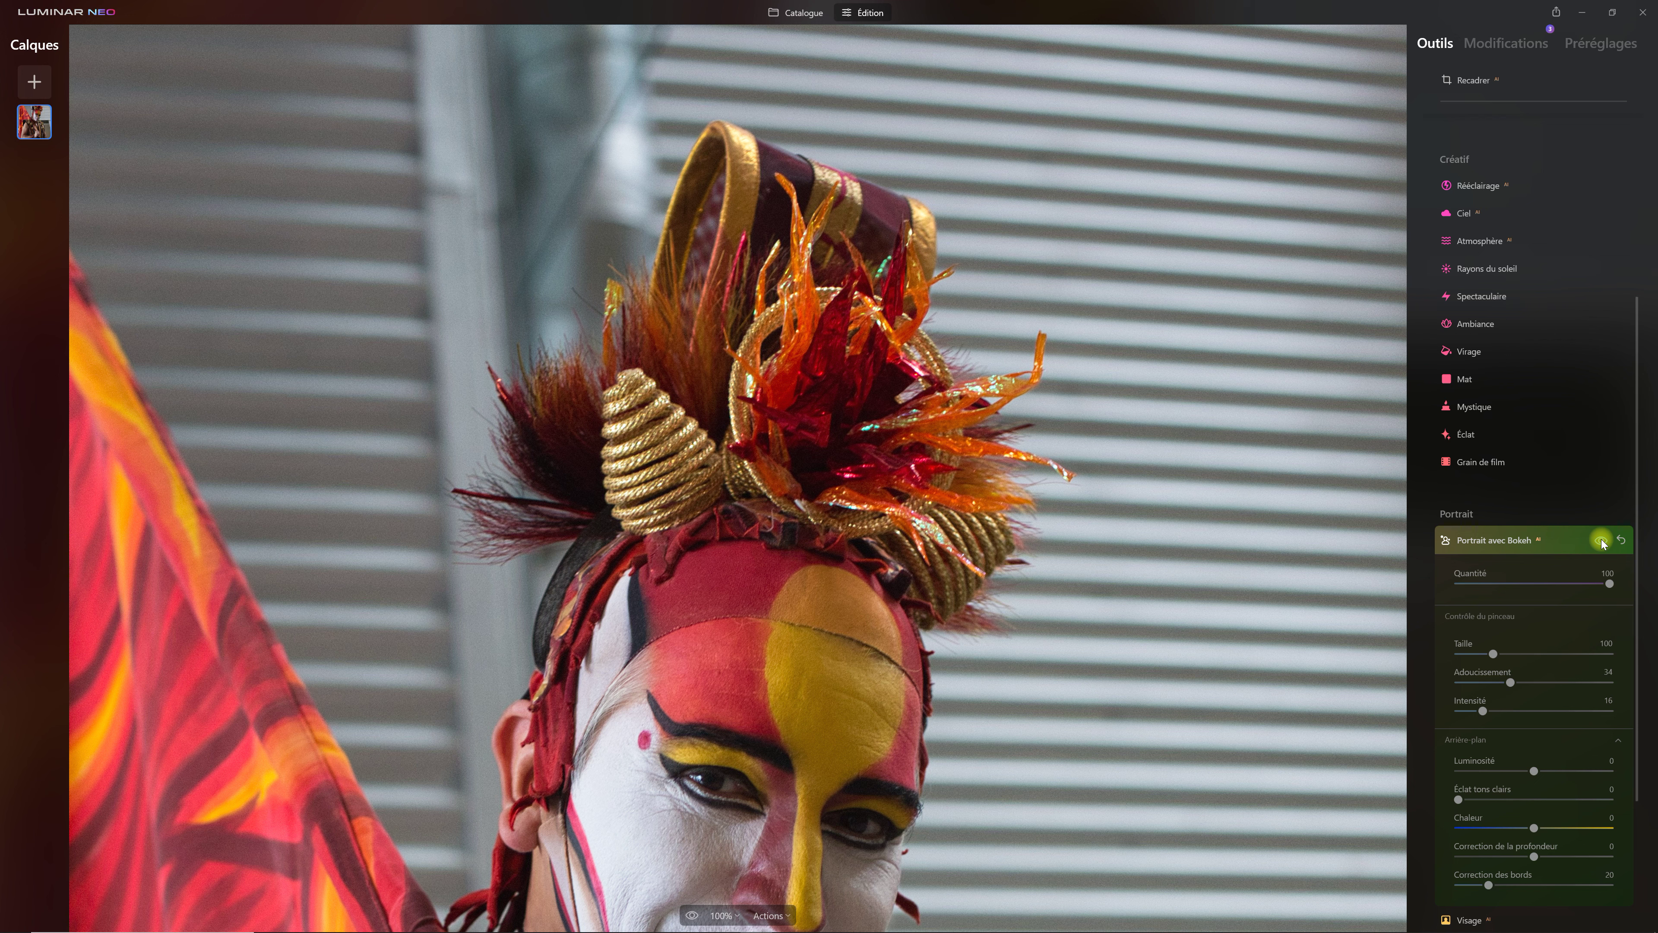
pyautogui.click(1602, 541)
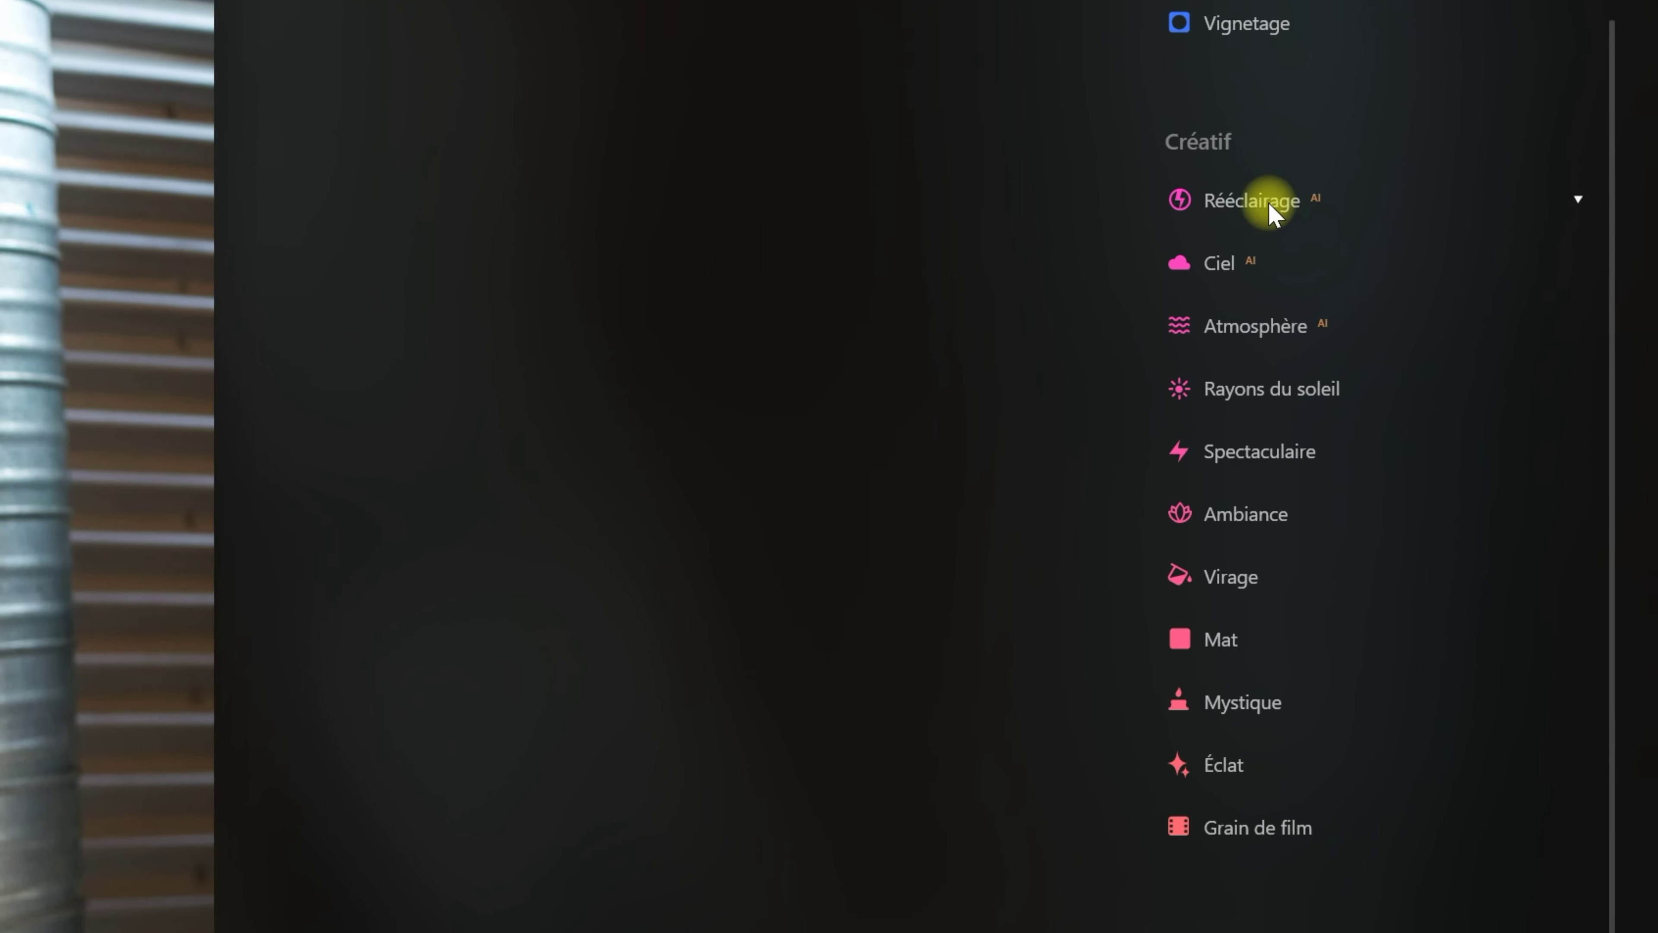
# - Apply Rééclairage to the waiter photo with Luminosité proche at 100, and open the tool's masking options
pyautogui.click(1270, 202)
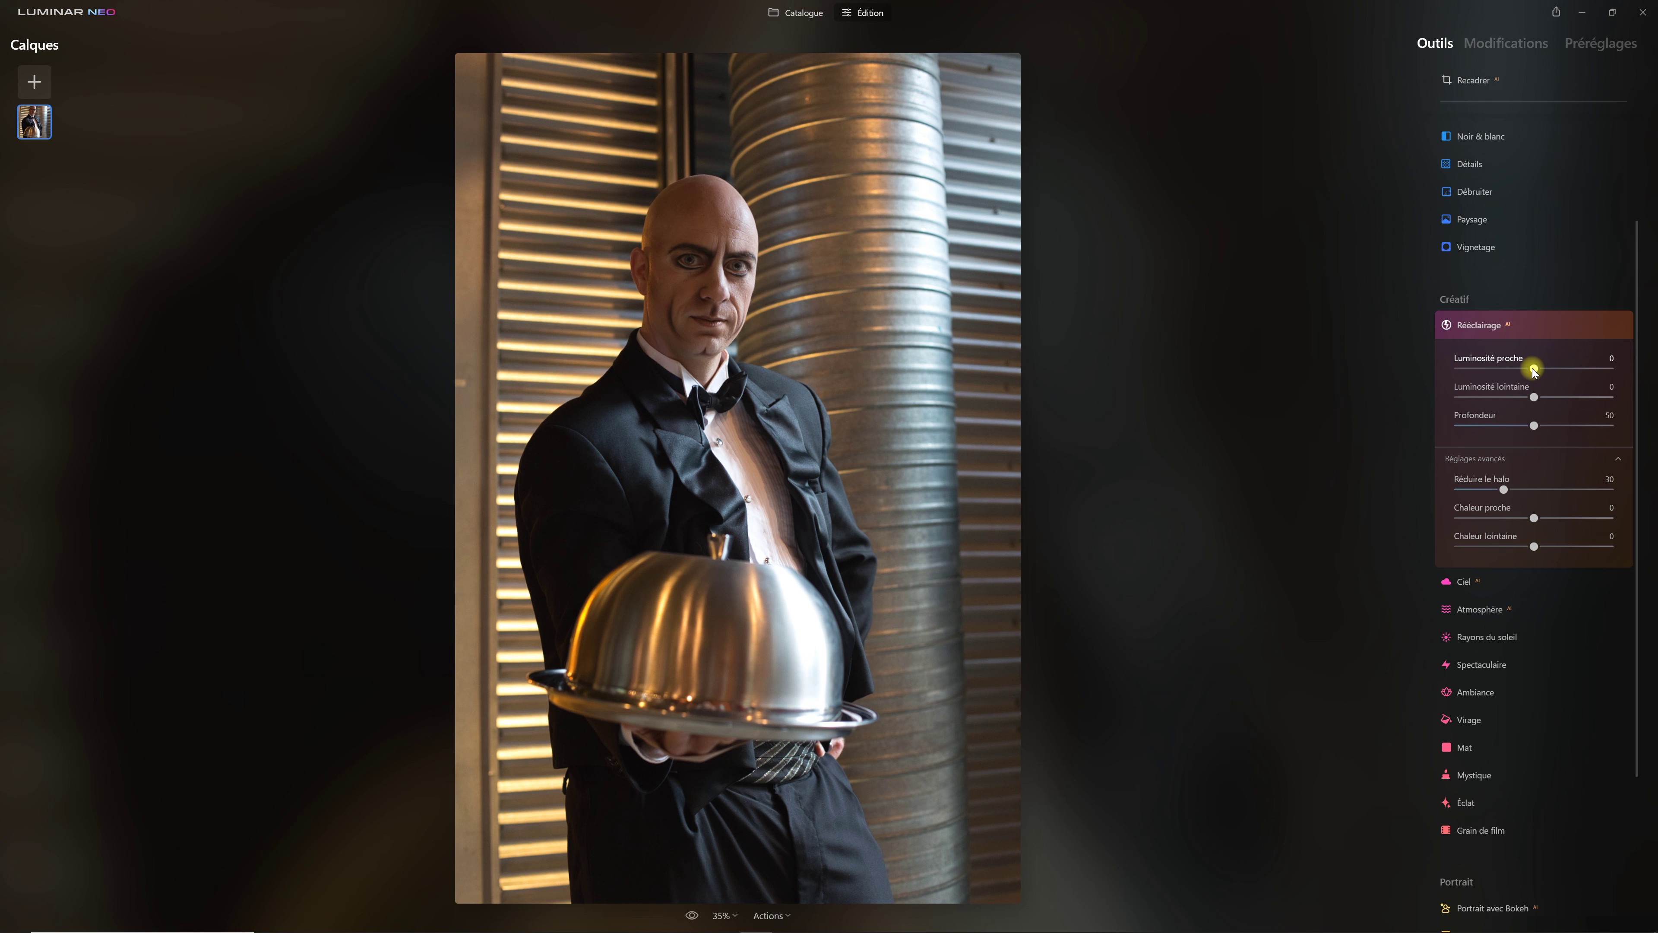
pyautogui.moveTo(1533, 369); pyautogui.dragTo(1655, 382)
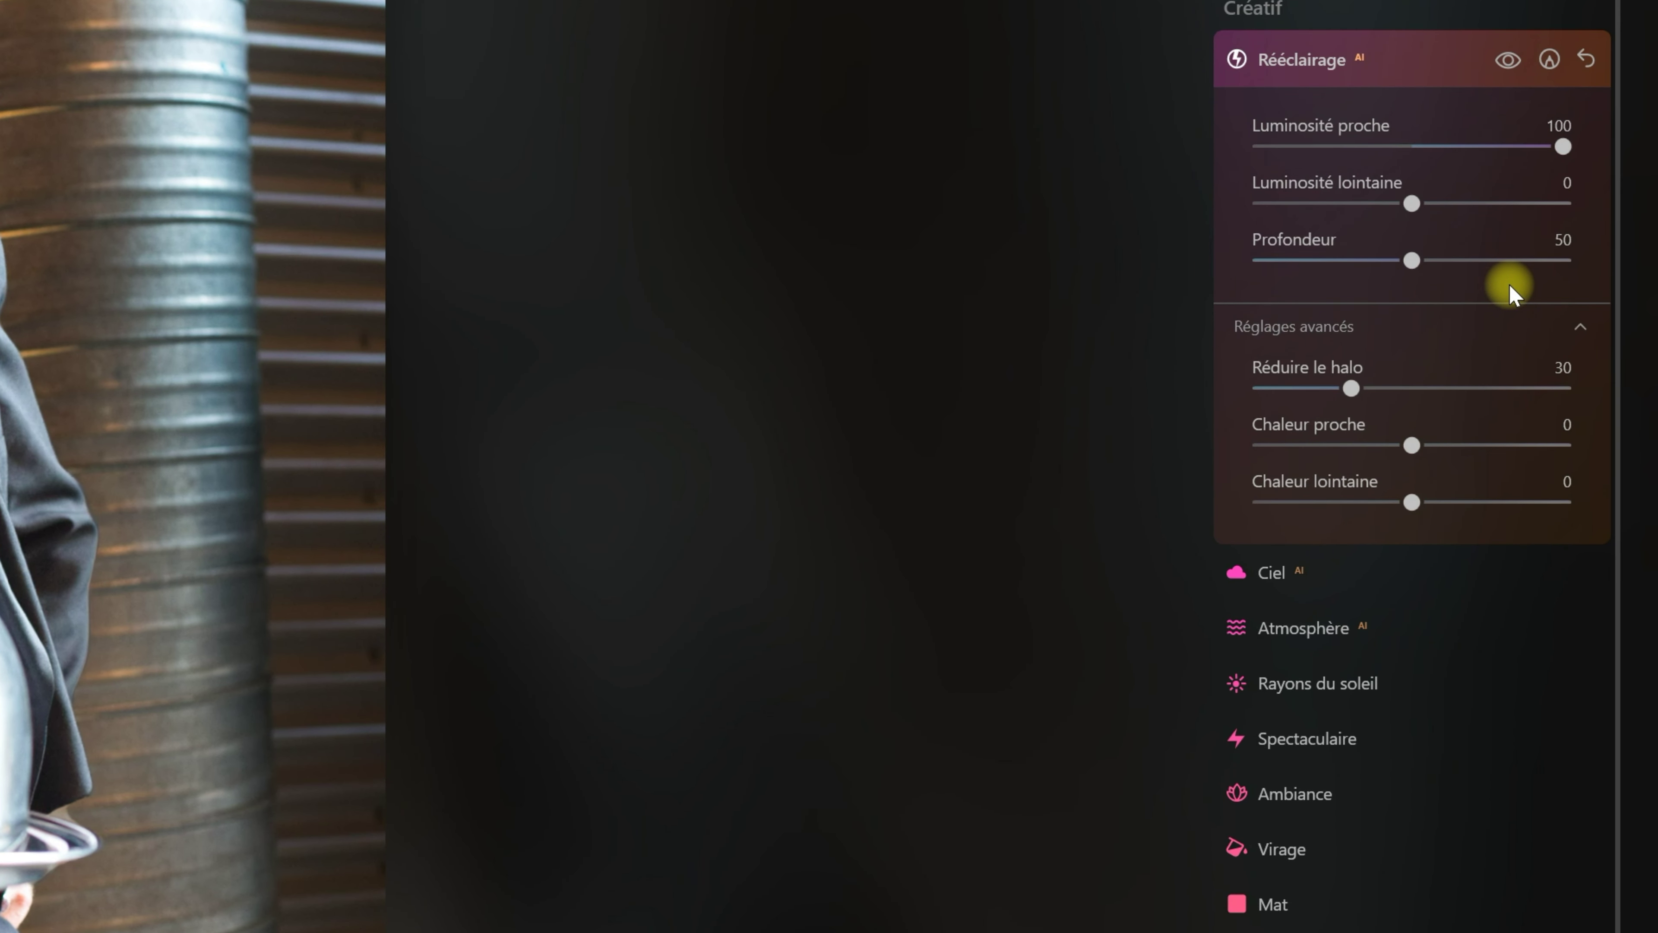
pyautogui.click(1550, 60)
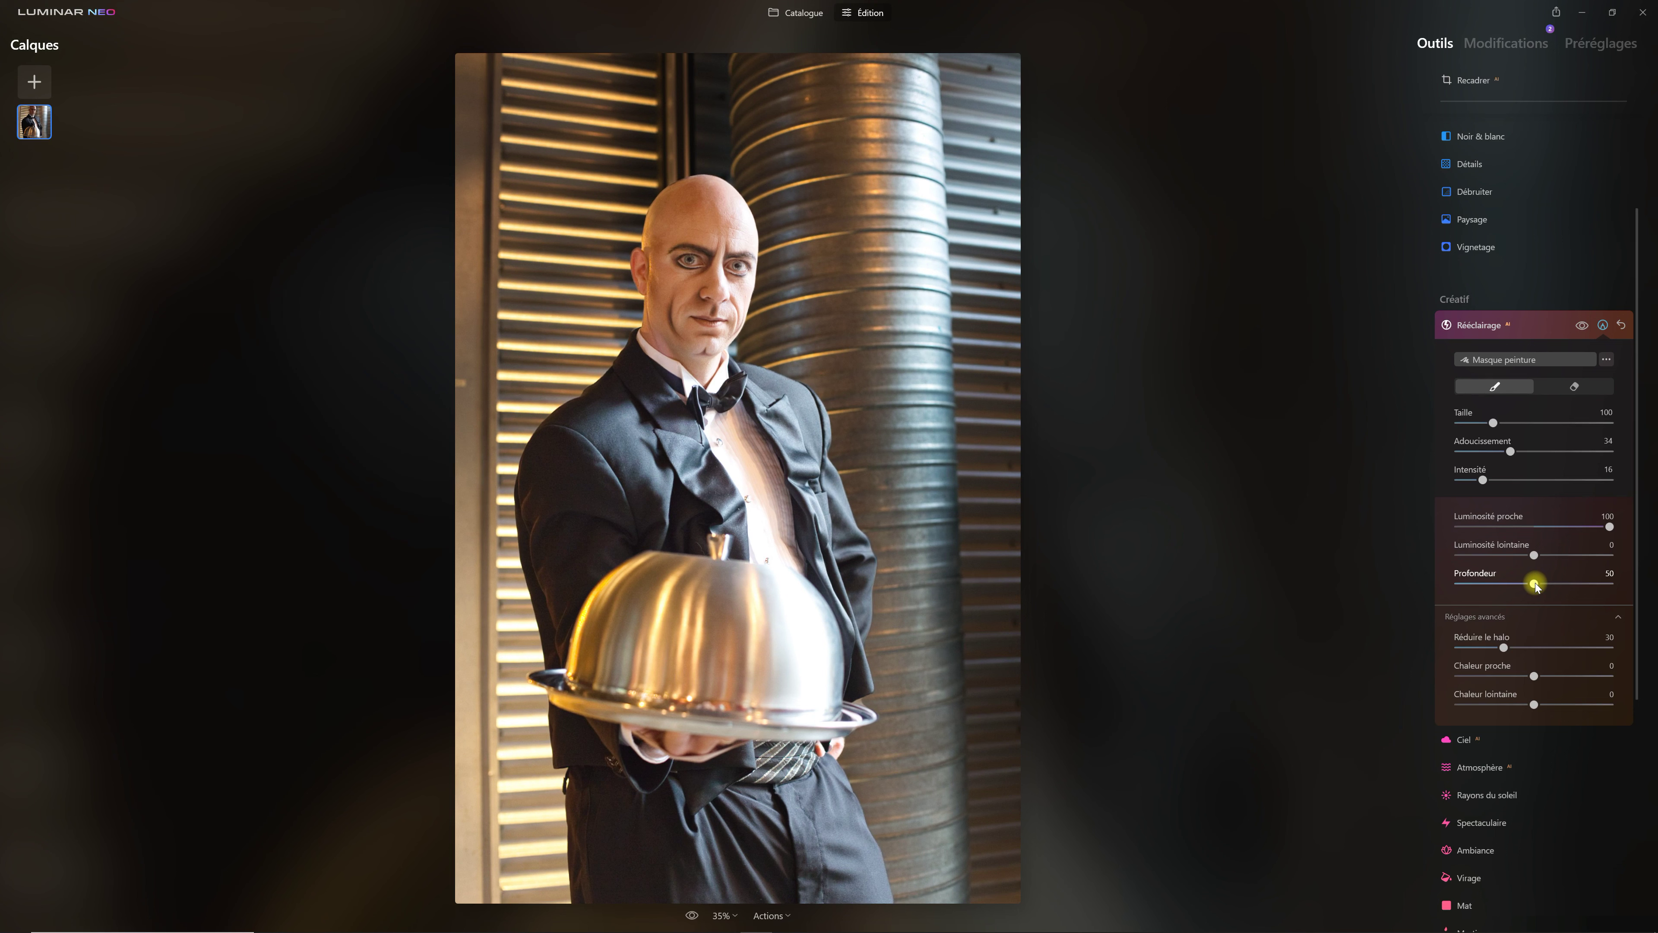
# - Set the Rééclairage Profondeur to 0 and slightly reduce Luminosité proche
pyautogui.moveTo(1536, 586); pyautogui.dragTo(1466, 587)
pyautogui.moveTo(1483, 590)
pyautogui.mouseDown()
pyautogui.moveTo(1510, 583)
pyautogui.moveTo(1458, 586)
pyautogui.mouseUp()
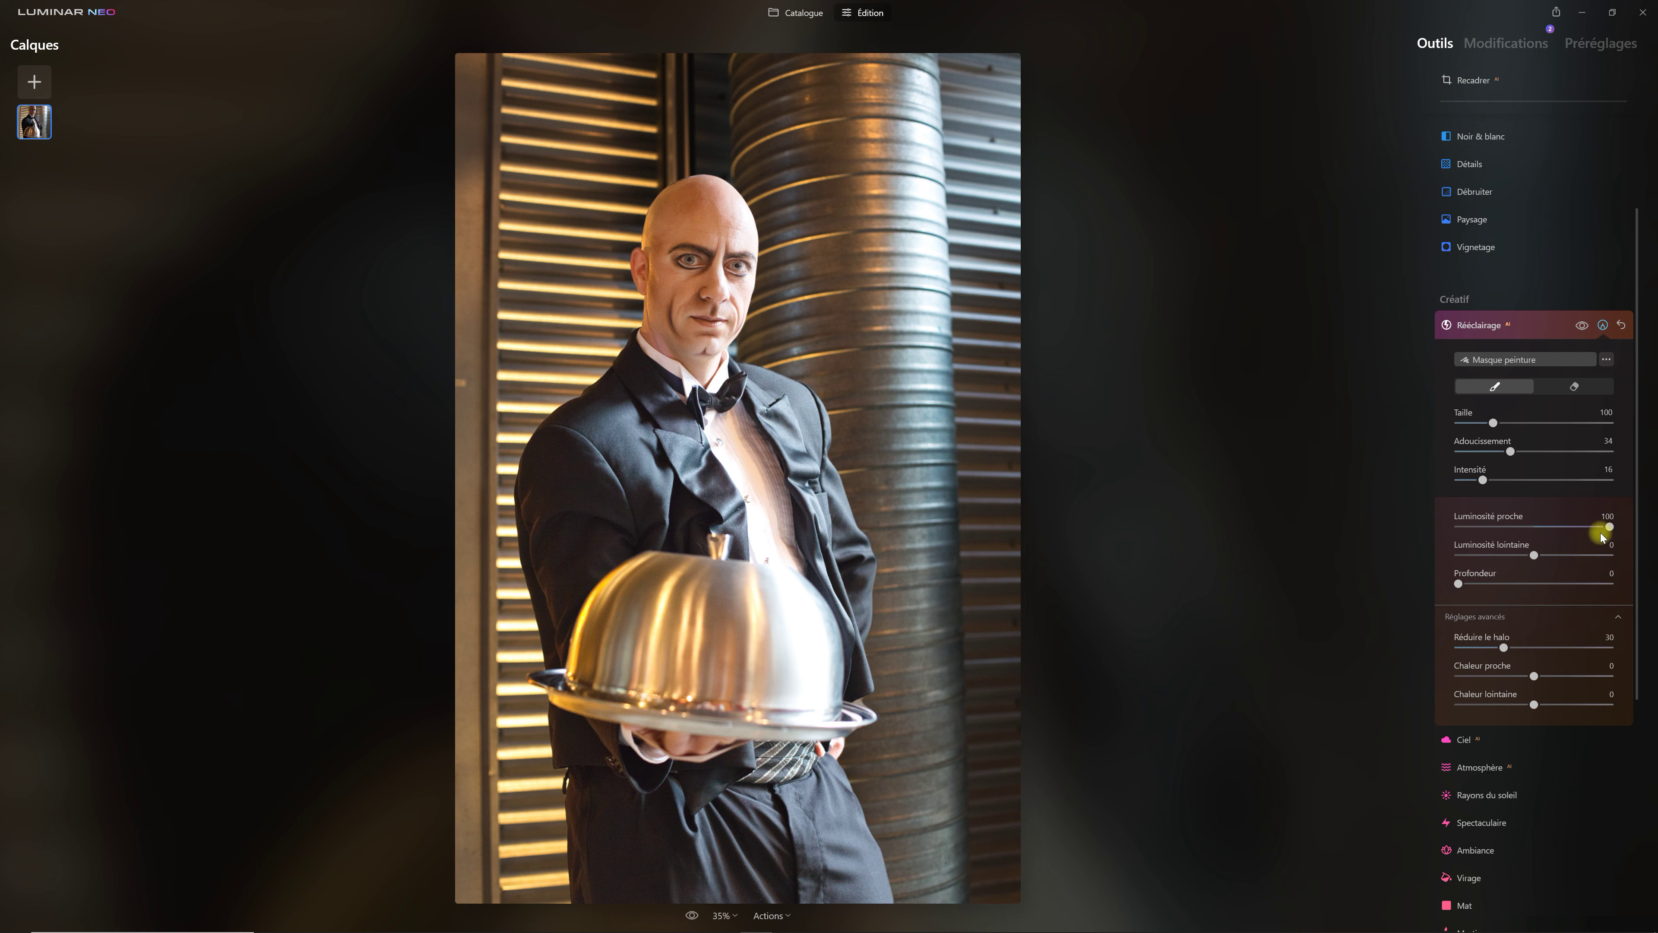
pyautogui.moveTo(1611, 526); pyautogui.dragTo(1587, 527)
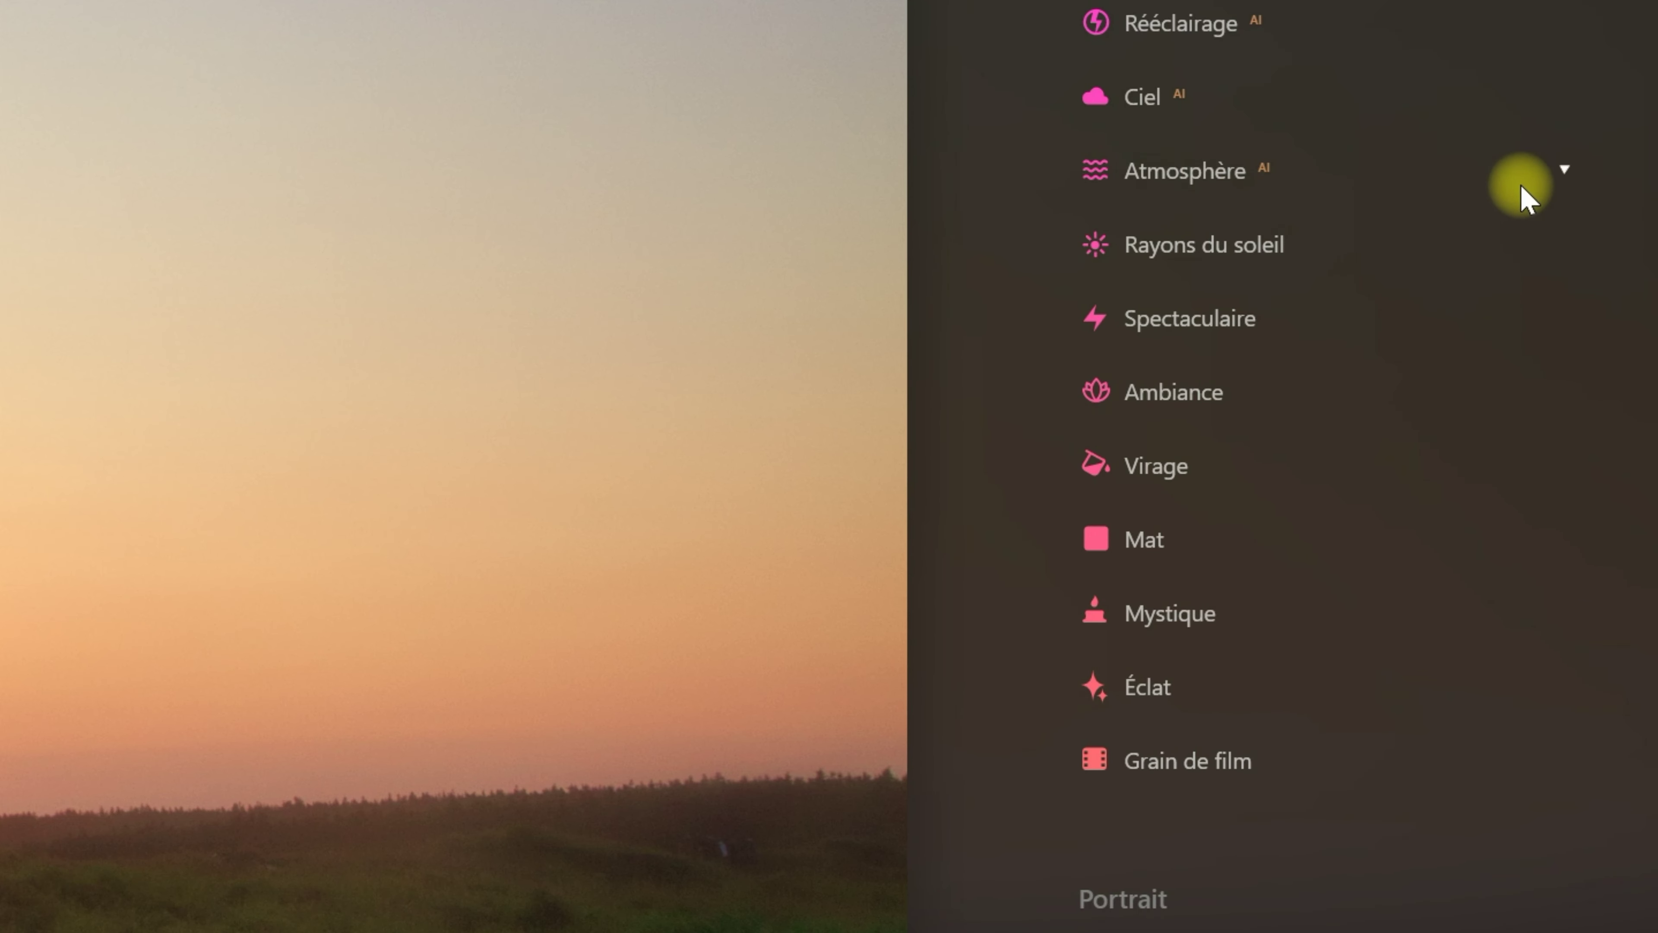
# - Apply the Atmosphère tool's Brouillard mode to the tower photo with Quantité at 100
pyautogui.click(1279, 179)
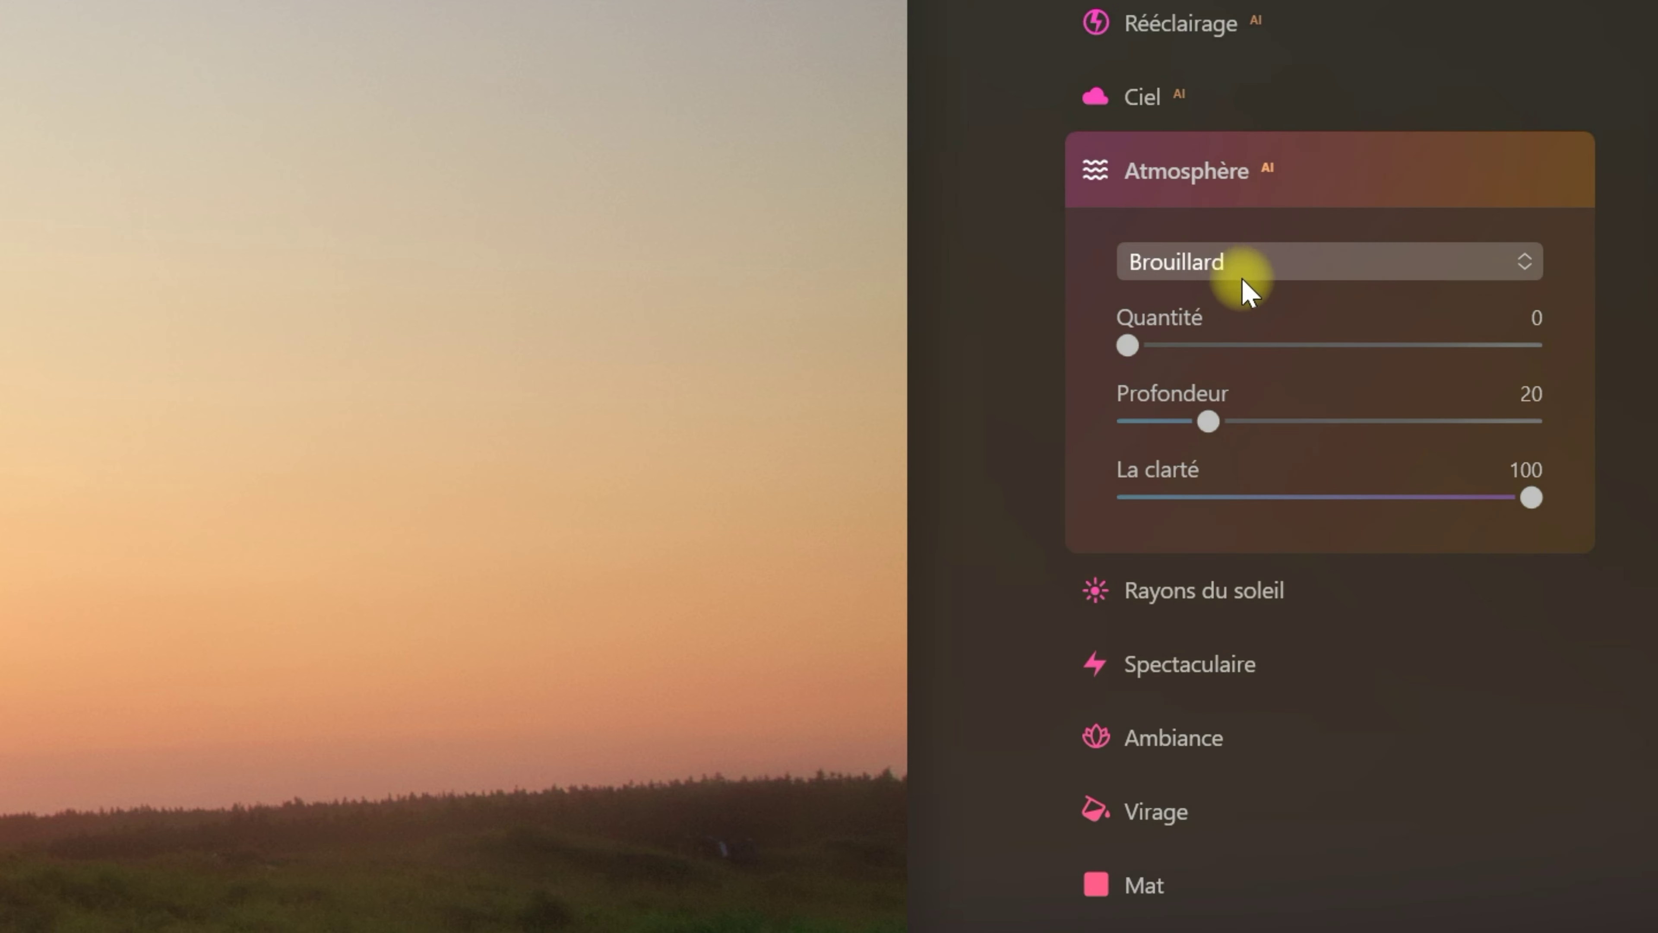
pyautogui.moveTo(1128, 345); pyautogui.dragTo(1149, 345)
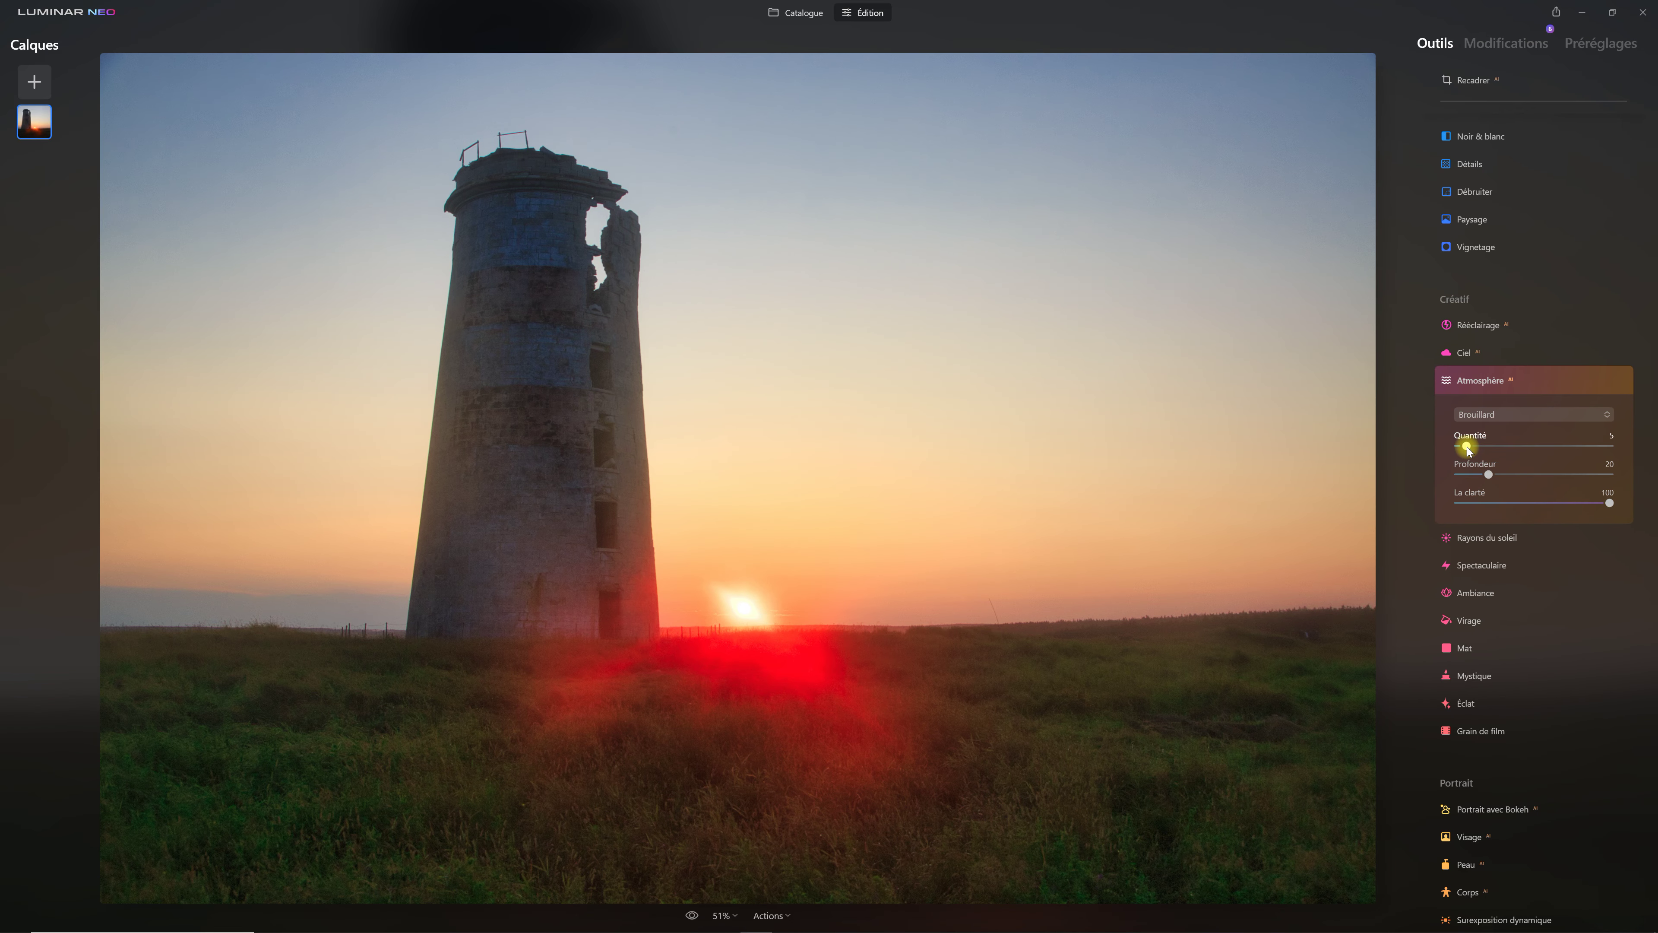
pyautogui.moveTo(1468, 448); pyautogui.dragTo(1505, 449)
pyautogui.moveTo(1535, 447); pyautogui.dragTo(1627, 437)
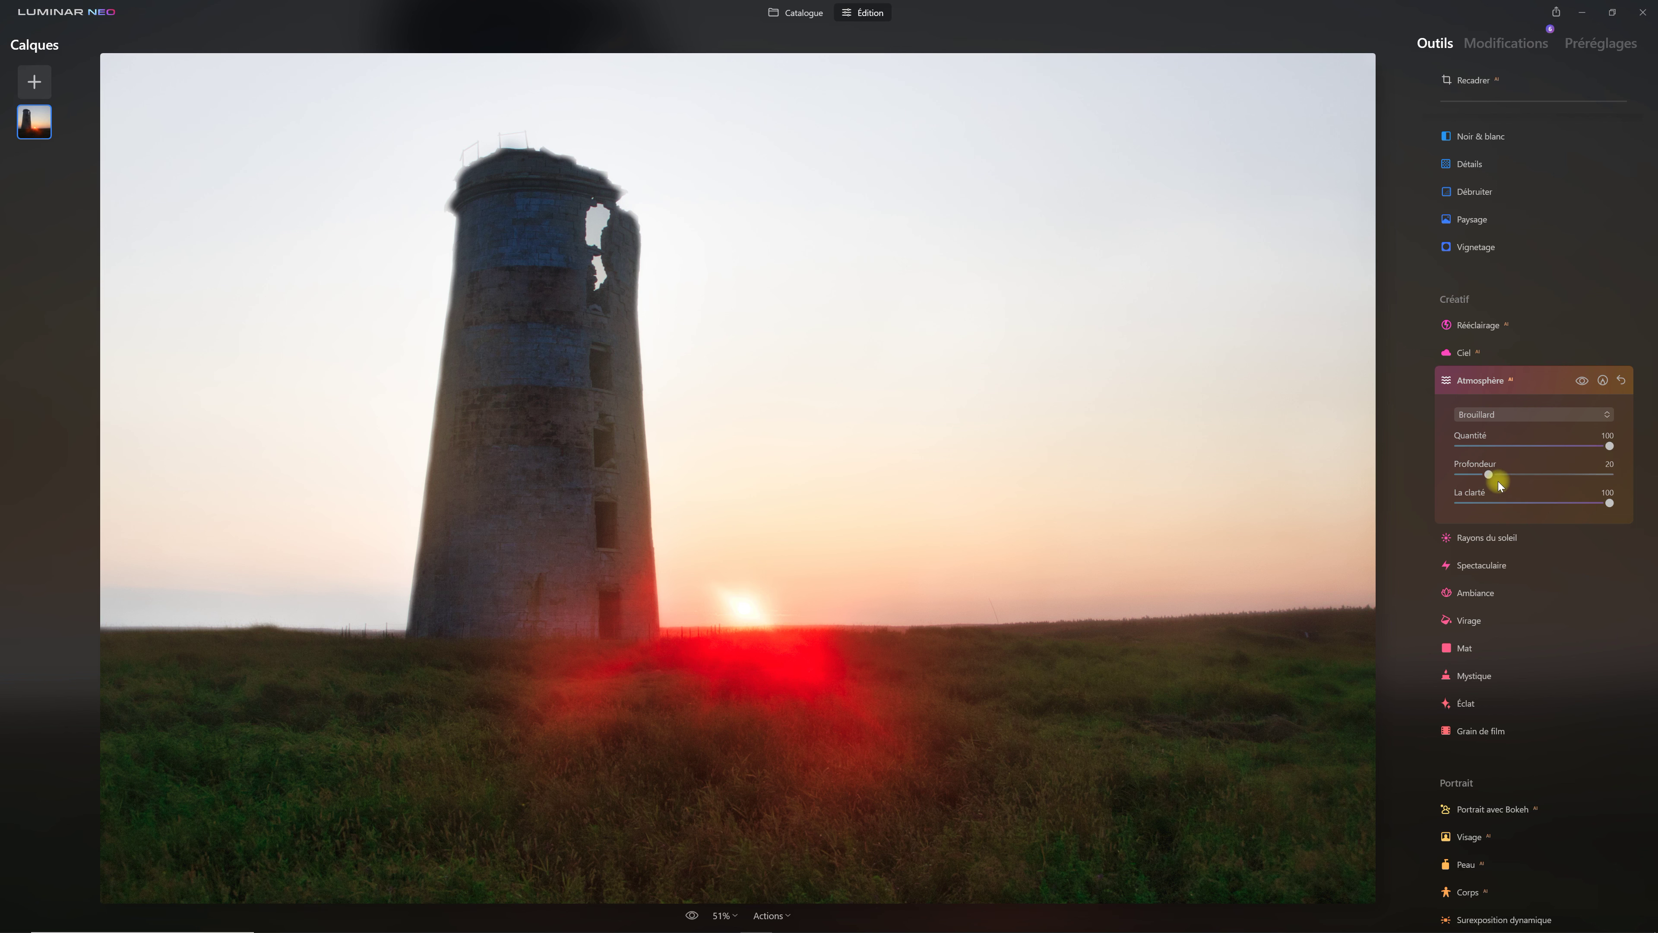
# - Refine the fog with Profondeur 86, La clarté 50 and Quantité 84, and open its masking options
pyautogui.moveTo(1490, 475); pyautogui.dragTo(1591, 481)
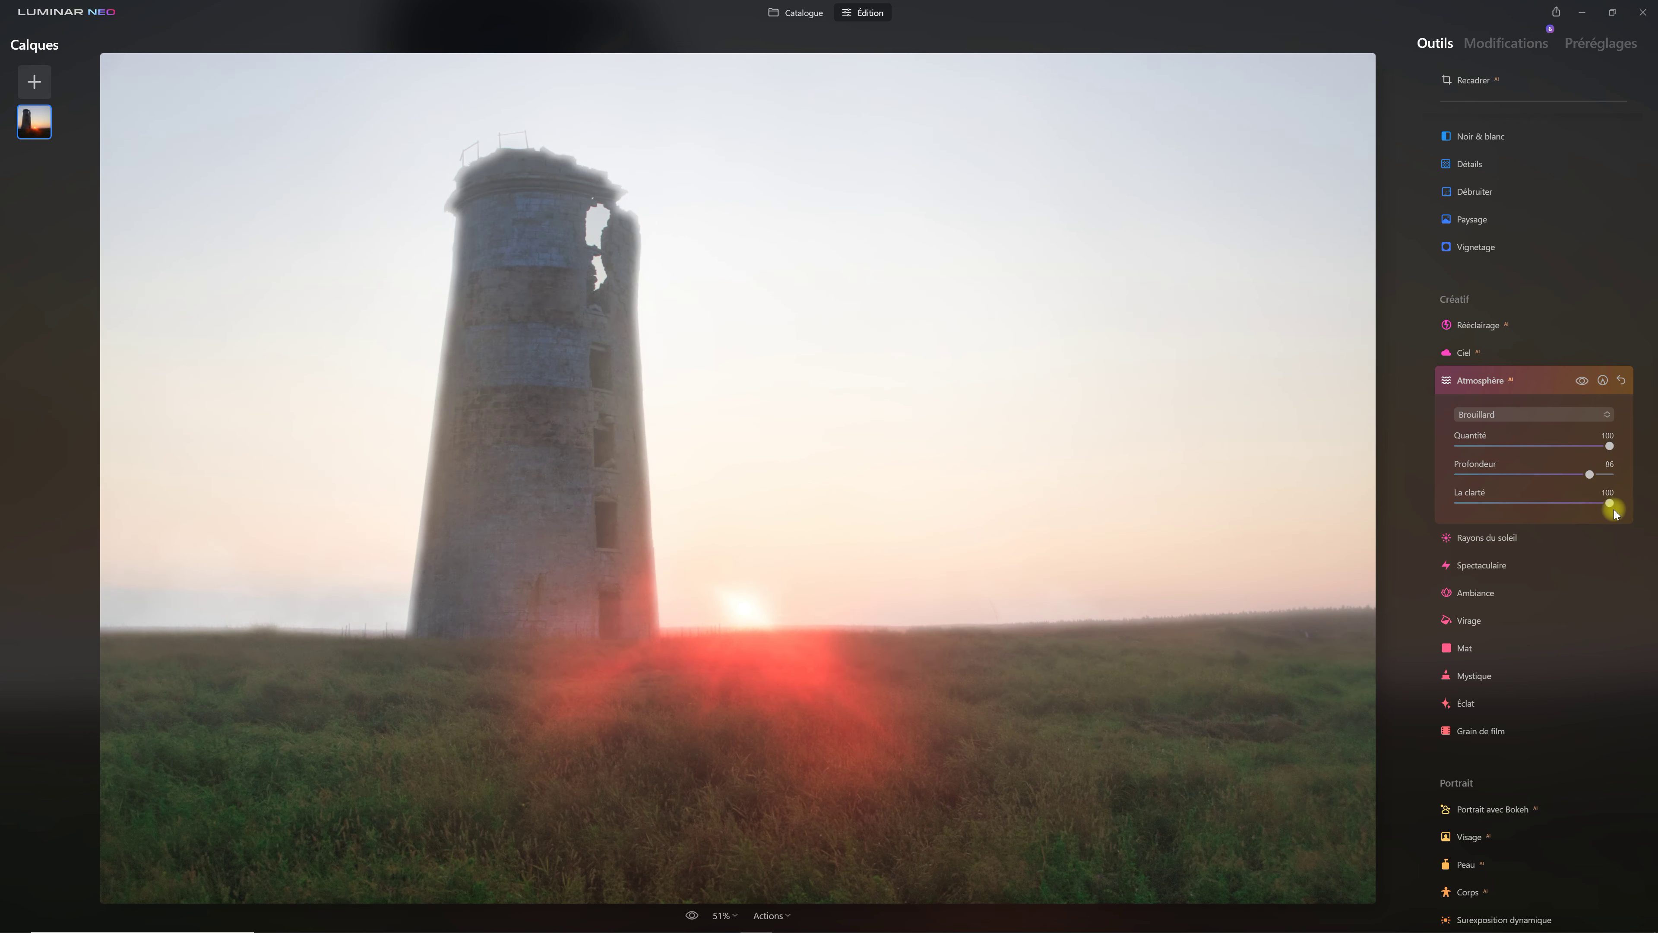
pyautogui.moveTo(1609, 504); pyautogui.dragTo(1552, 526)
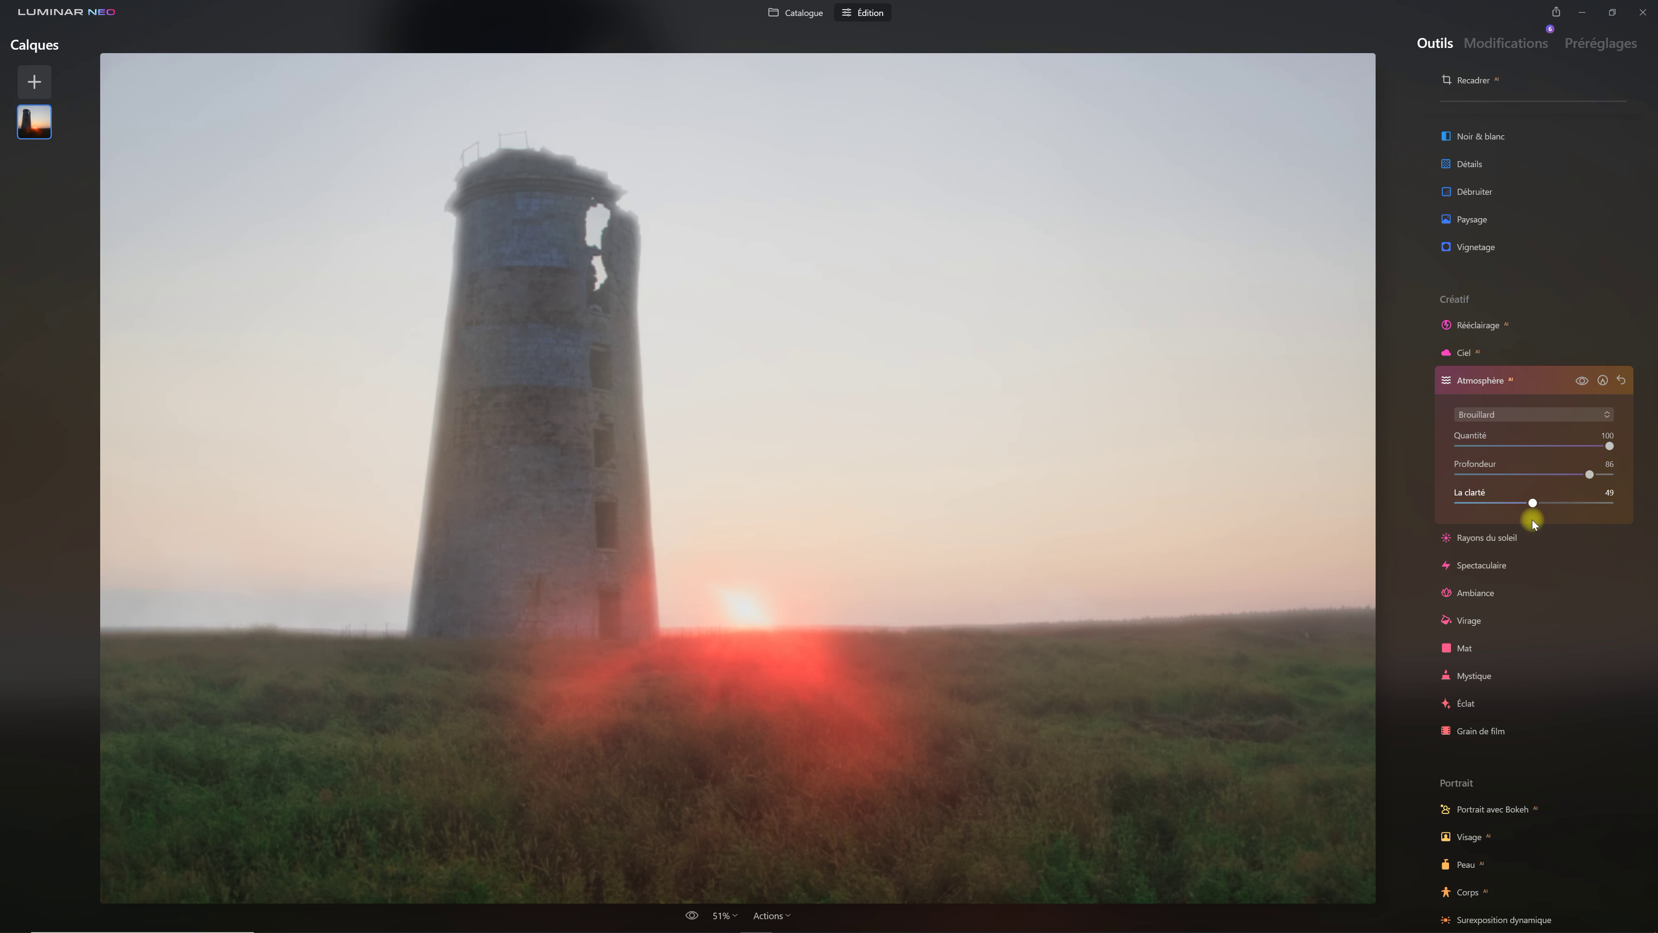
pyautogui.moveTo(1609, 446); pyautogui.dragTo(1588, 449)
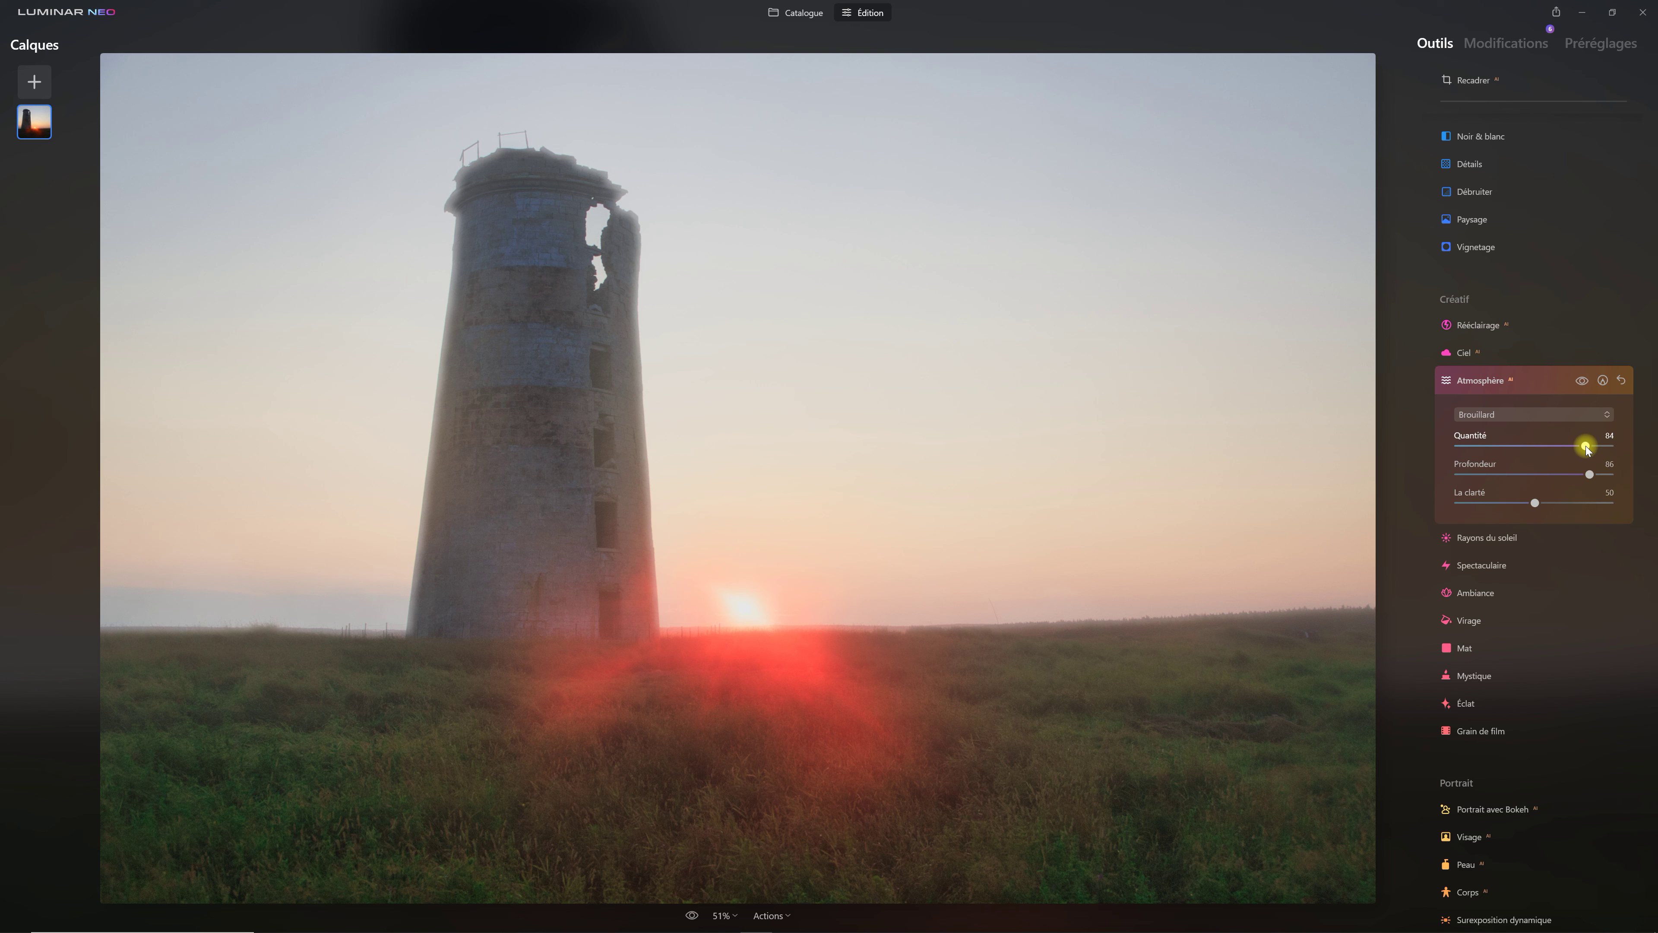
pyautogui.click(1604, 382)
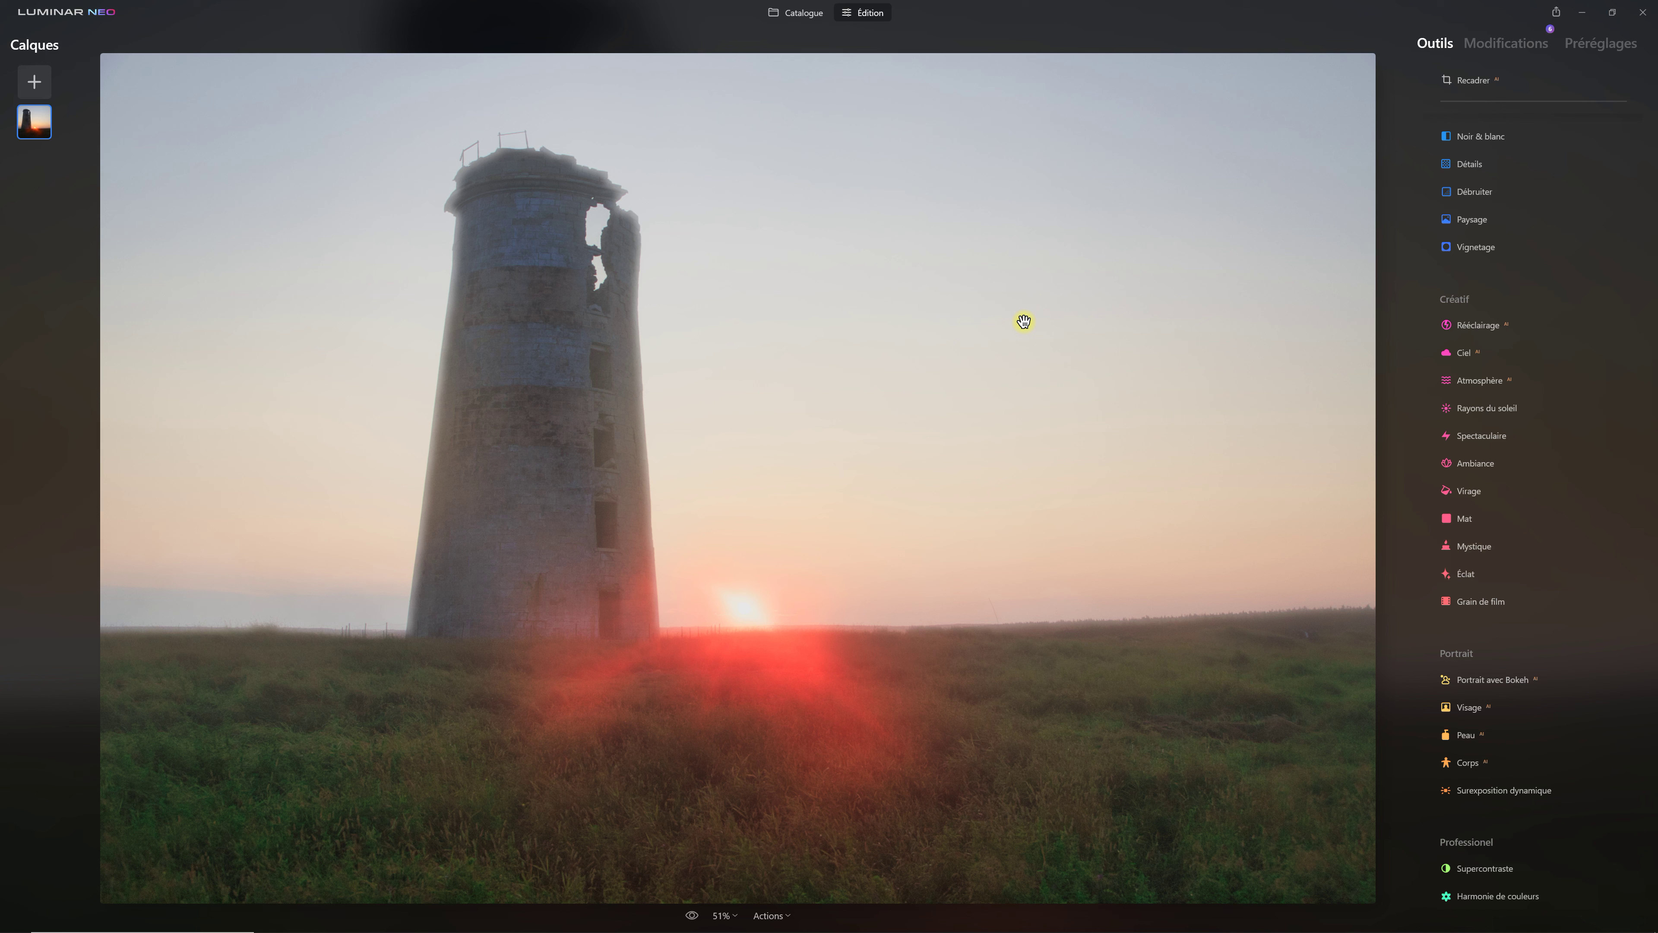